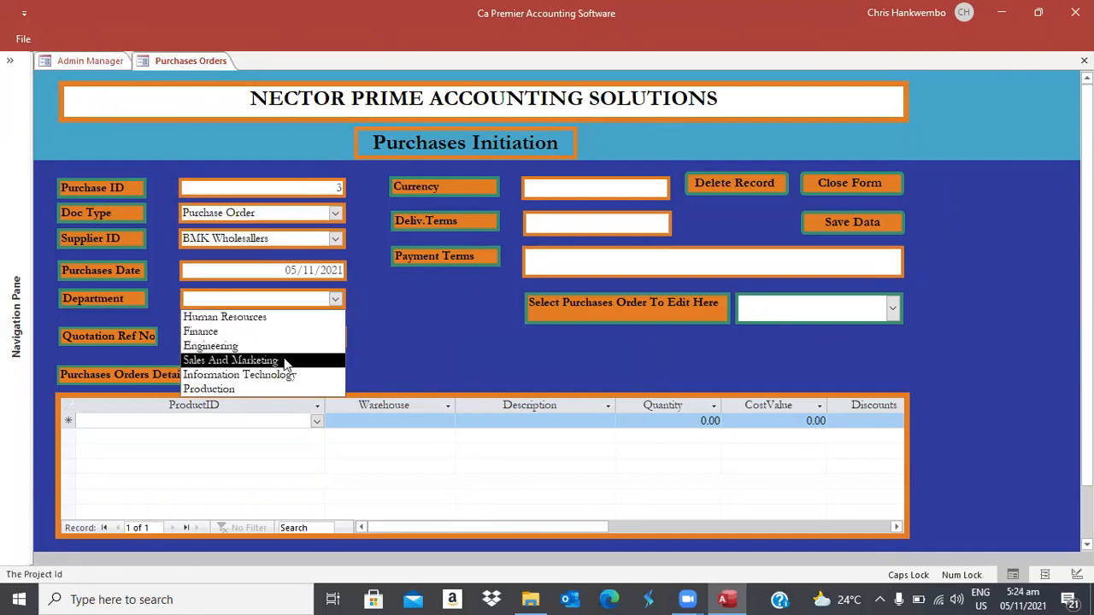
Set the purchase order's department to Production and its currency to ZMW.
click(234, 389)
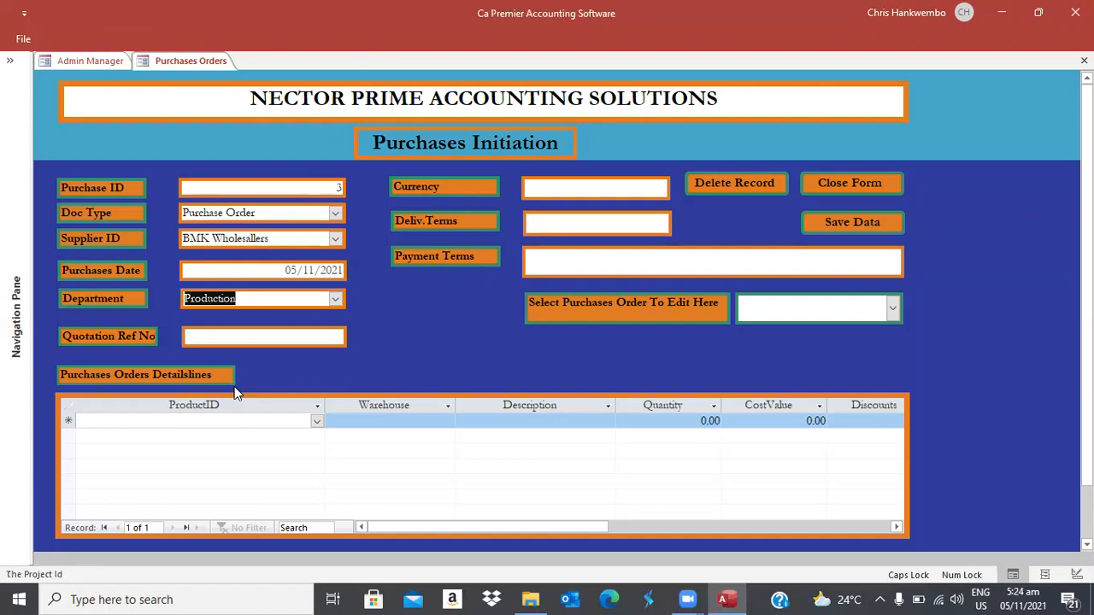
key(Tab)
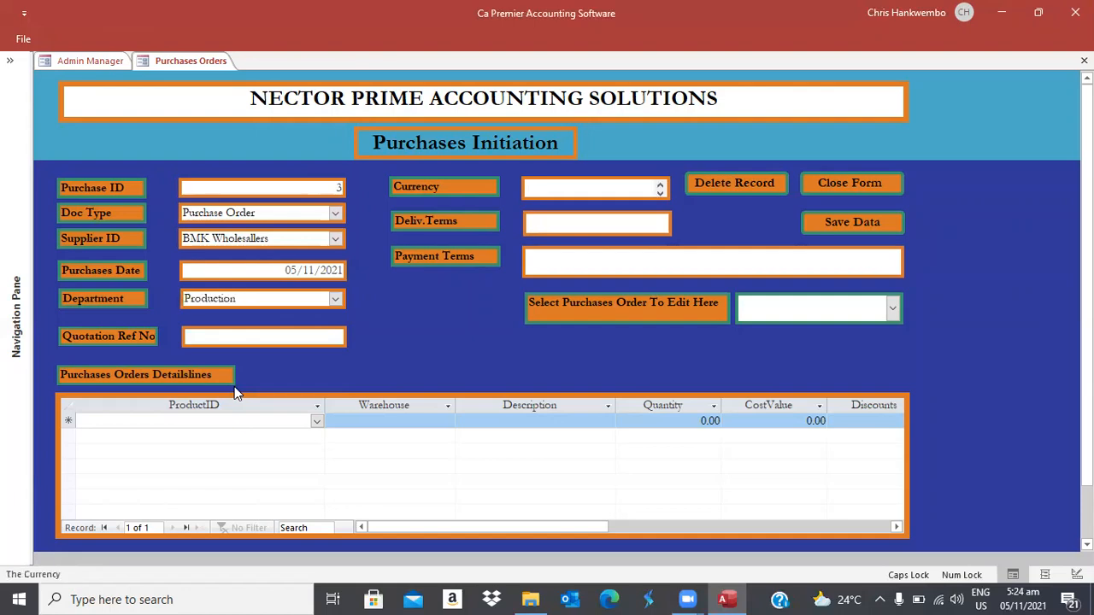
text(ZMW)
key(Tab)
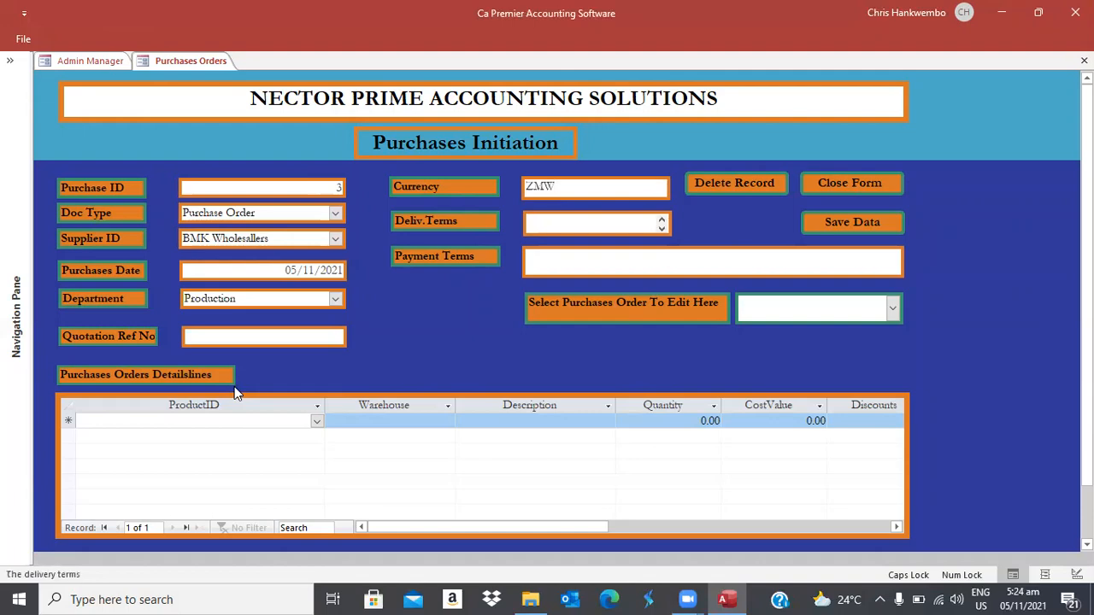
Enter "Soon" as the delivery terms of the purchase order.
key(Caps_Lock)
text(Soon)
key(Tab)
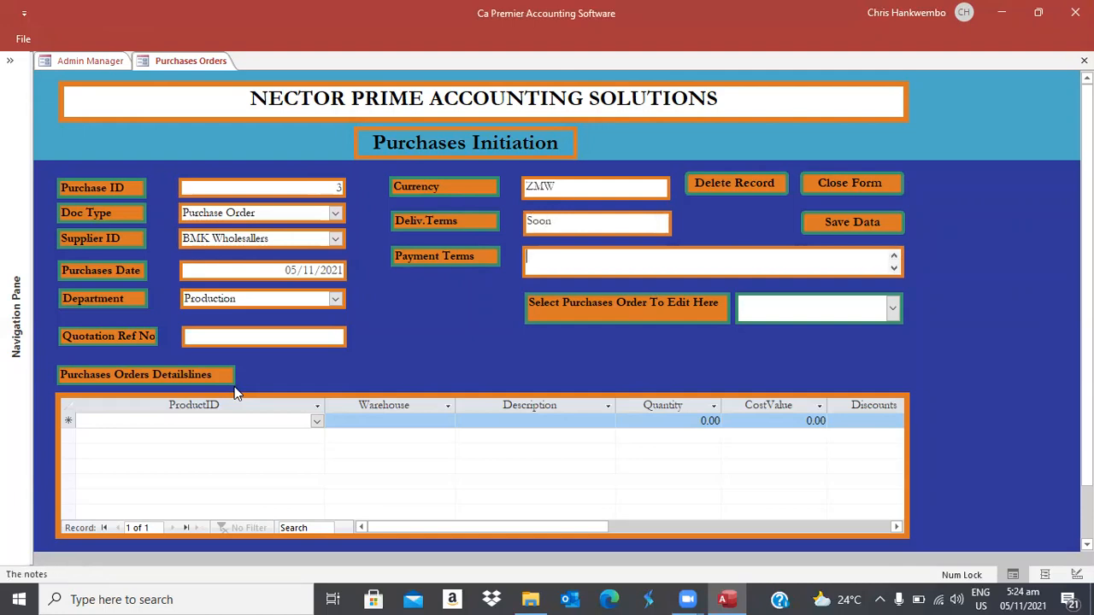
Enter "30 days Credit period" as the payment terms and 124563 as the quotation reference number.
text(30 days Credit period)
key(Tab)
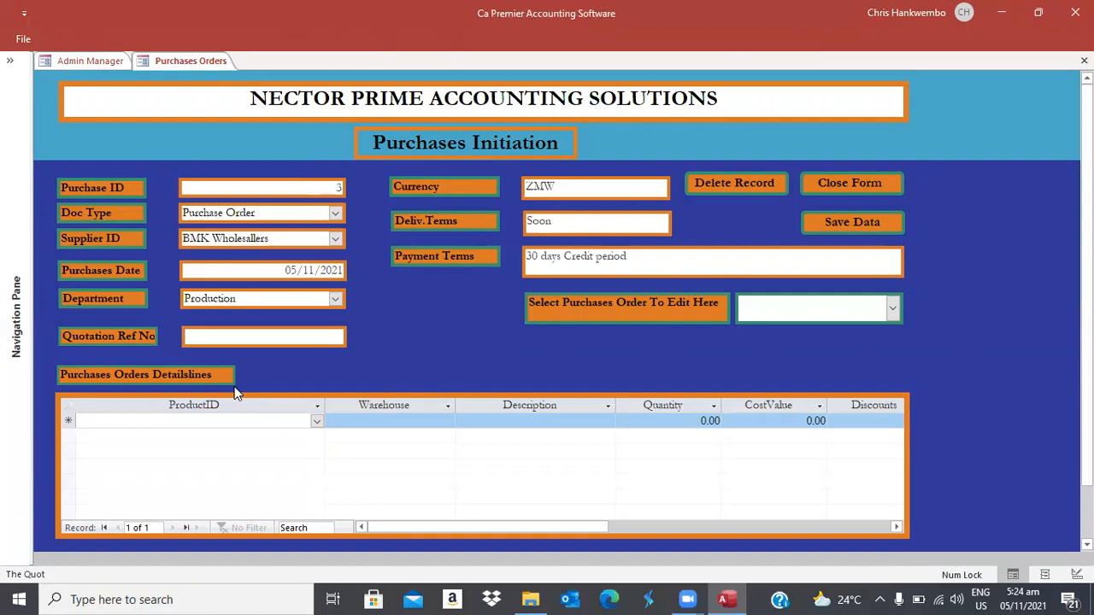
text(124563)
key(Tab)
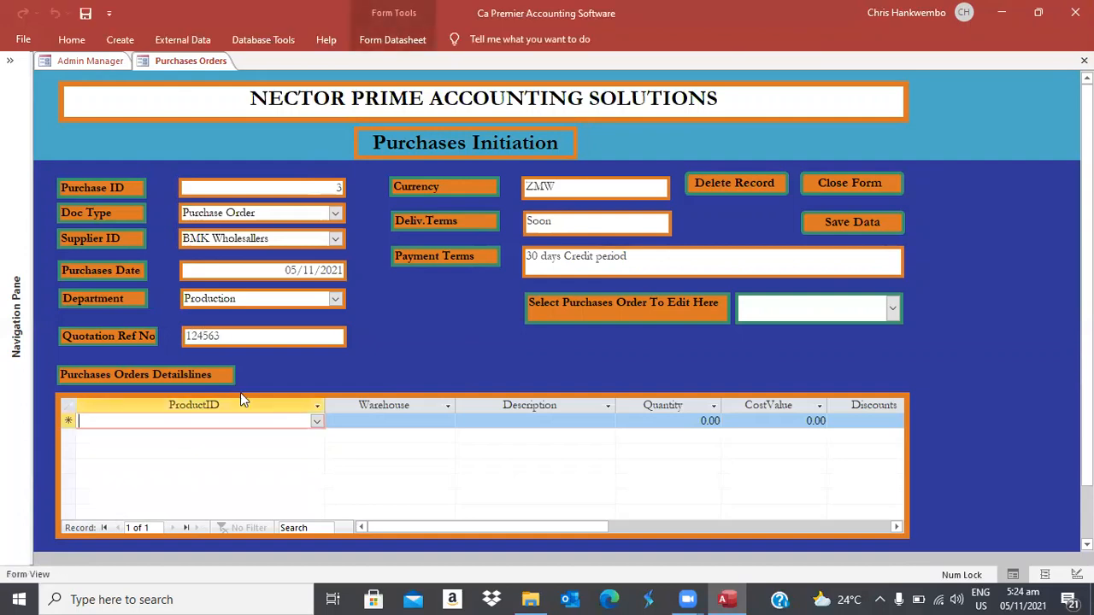
Add the product Floar 50 Kgs as the first order detail line, with Raw Materials as its warehouse.
click(316, 421)
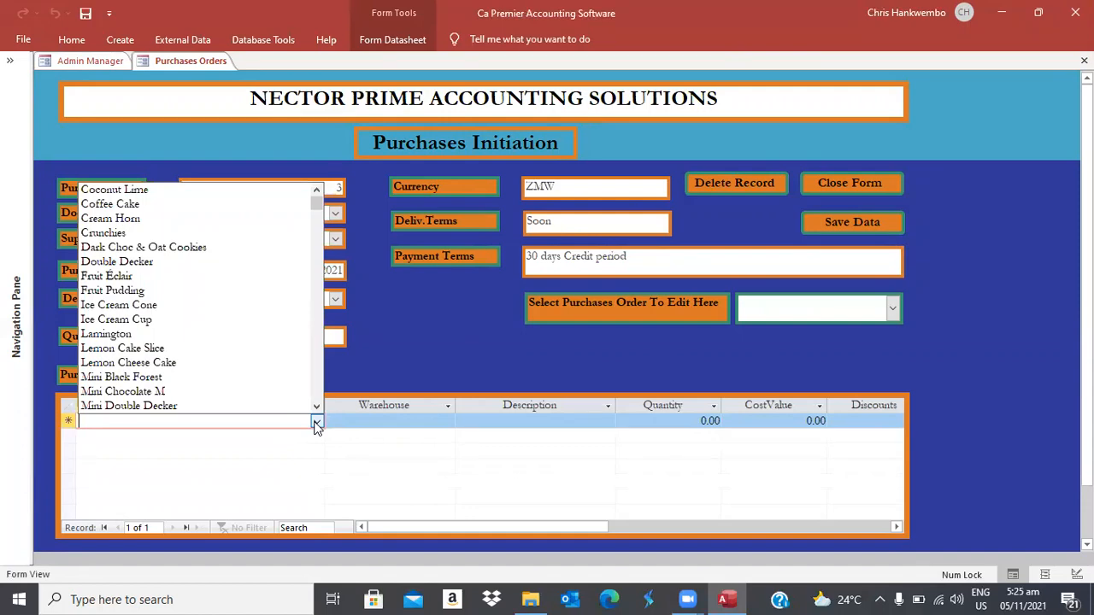
text(floar 50 Kgs)
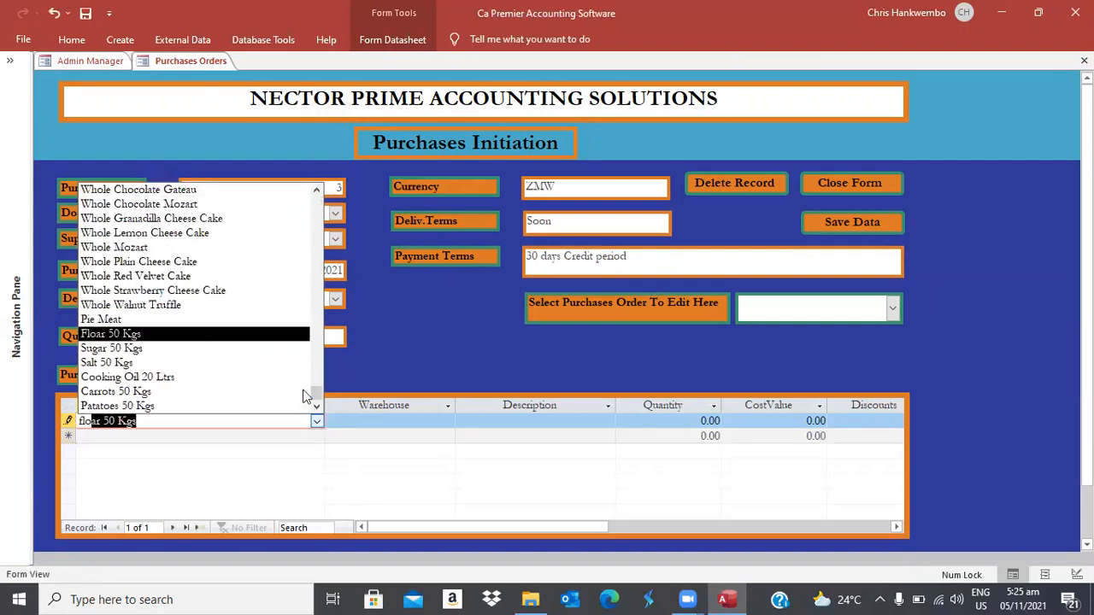
click(135, 336)
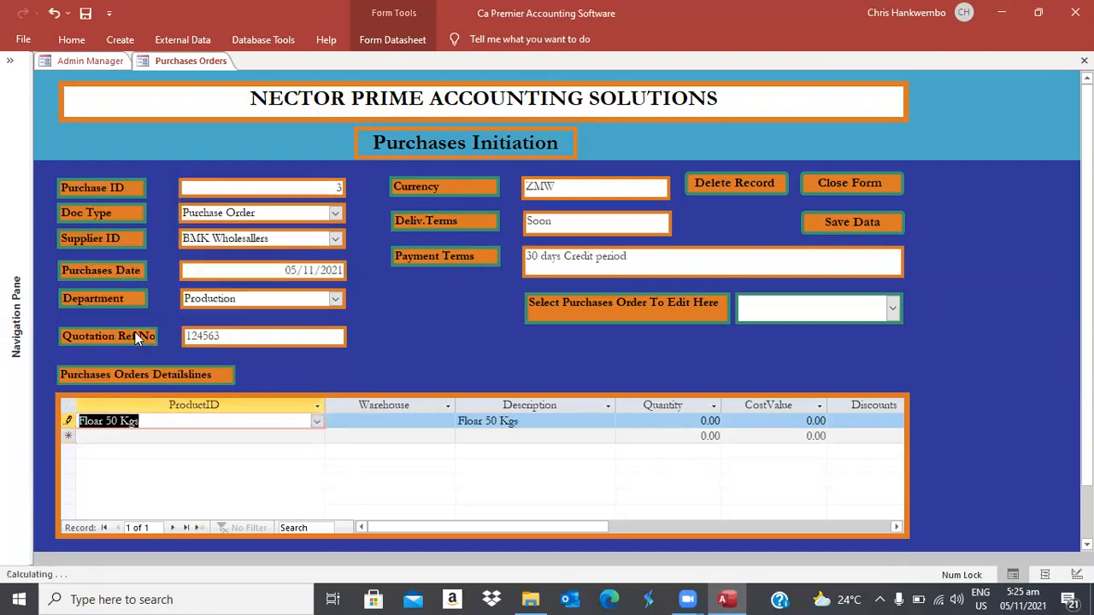
key(Tab)
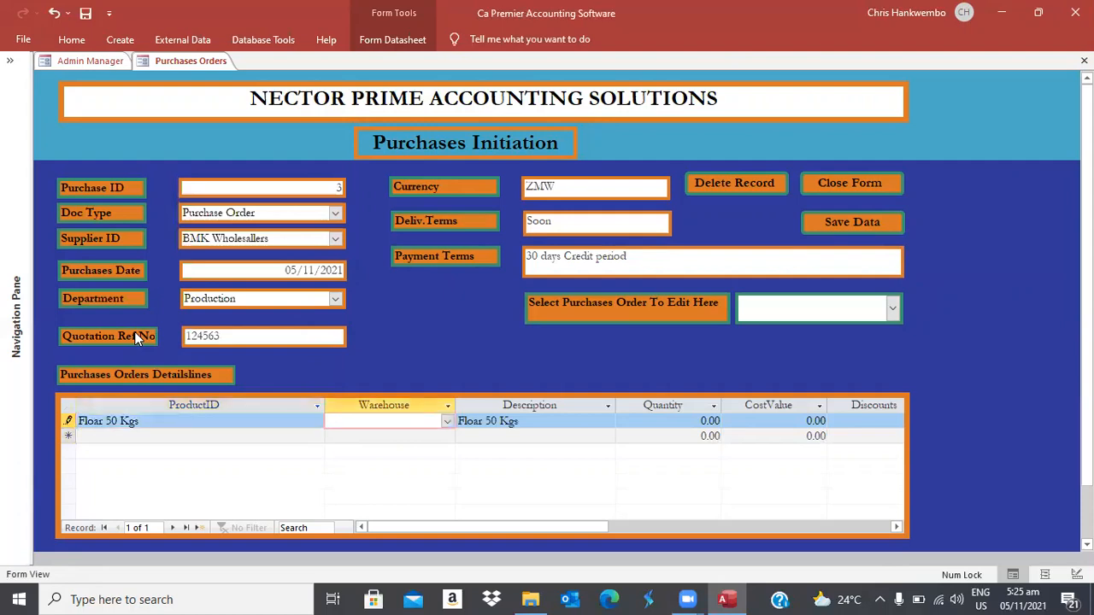
click(445, 423)
click(360, 451)
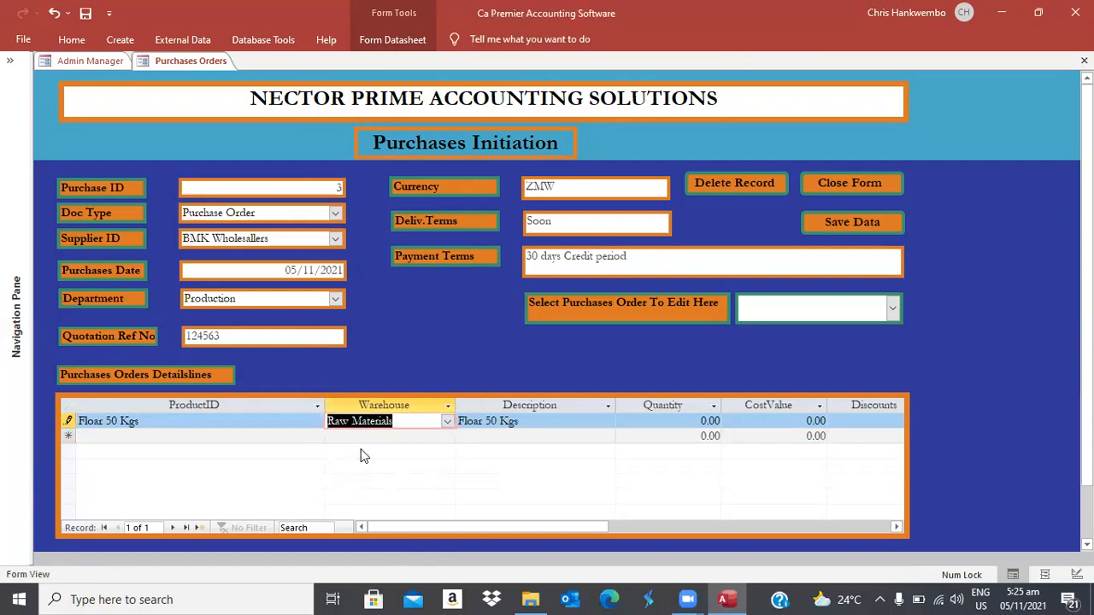
Set the Floar 50 Kgs line to quantity 1 and cost value 75, and complete the line.
key(Tab)
key(Tab)
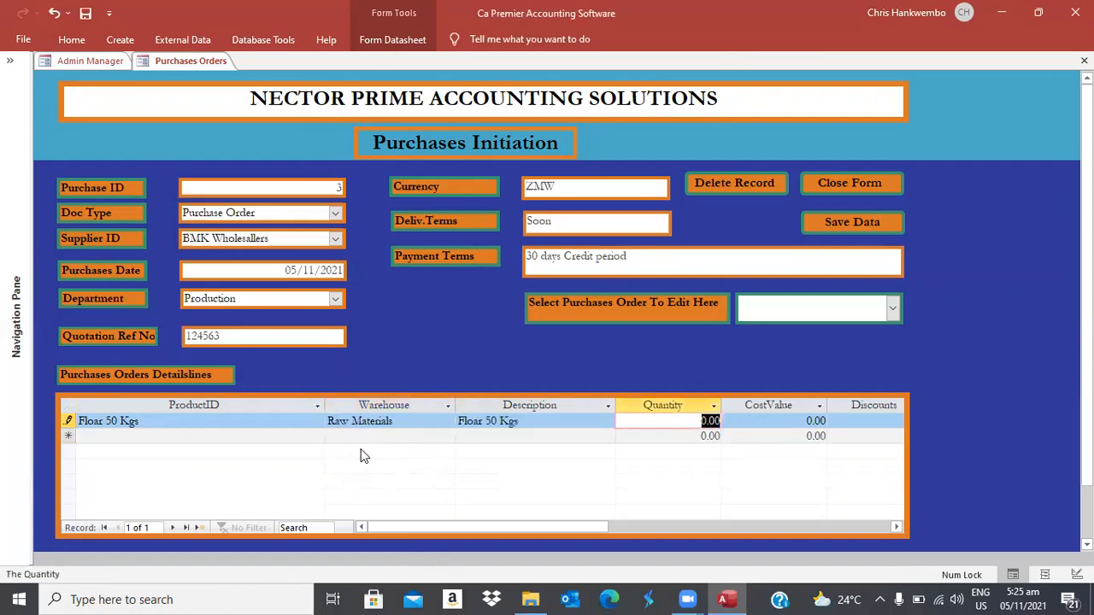
text(1)
key(Tab)
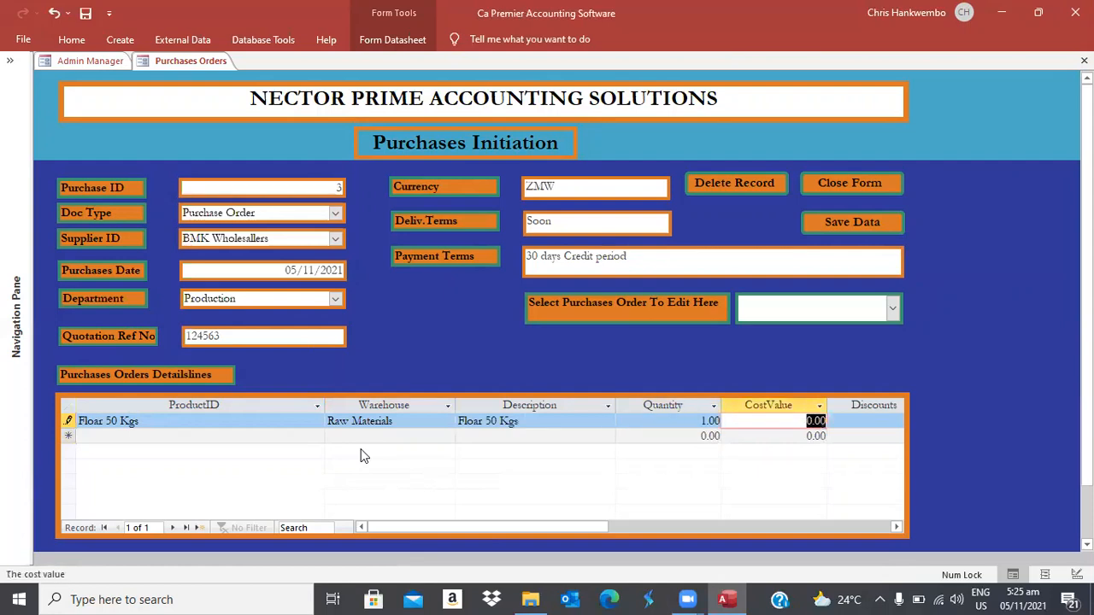
text(75)
key(Tab)
key(Tab)
key(Tab)
key(Tab)
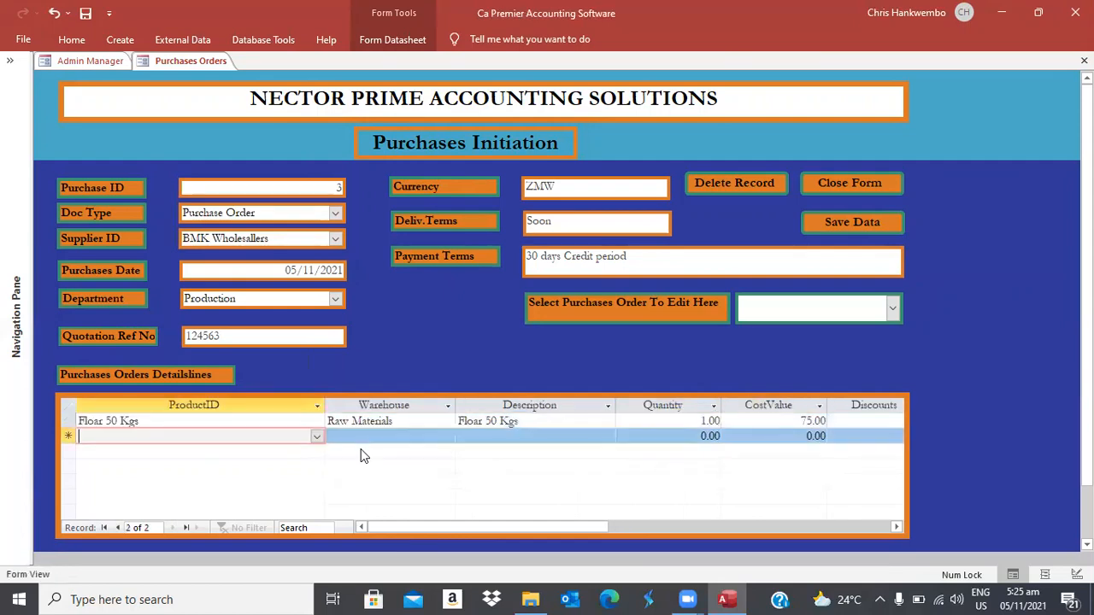
Add the product Cooking Oil 20 Ltrs as the second order line, with Raw Materials as its warehouse.
click(316, 437)
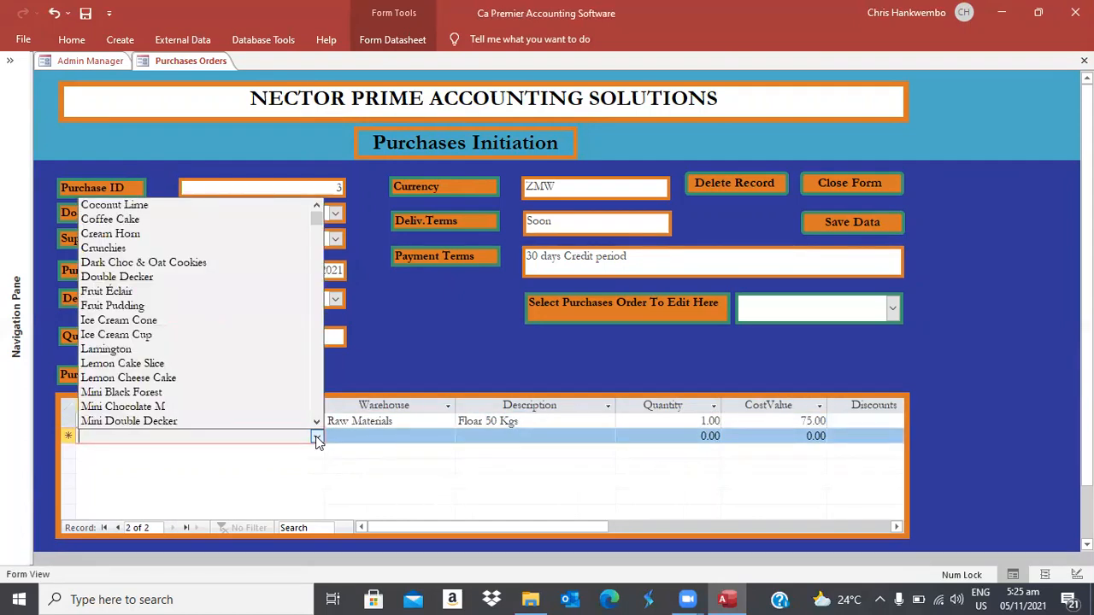
text(co)
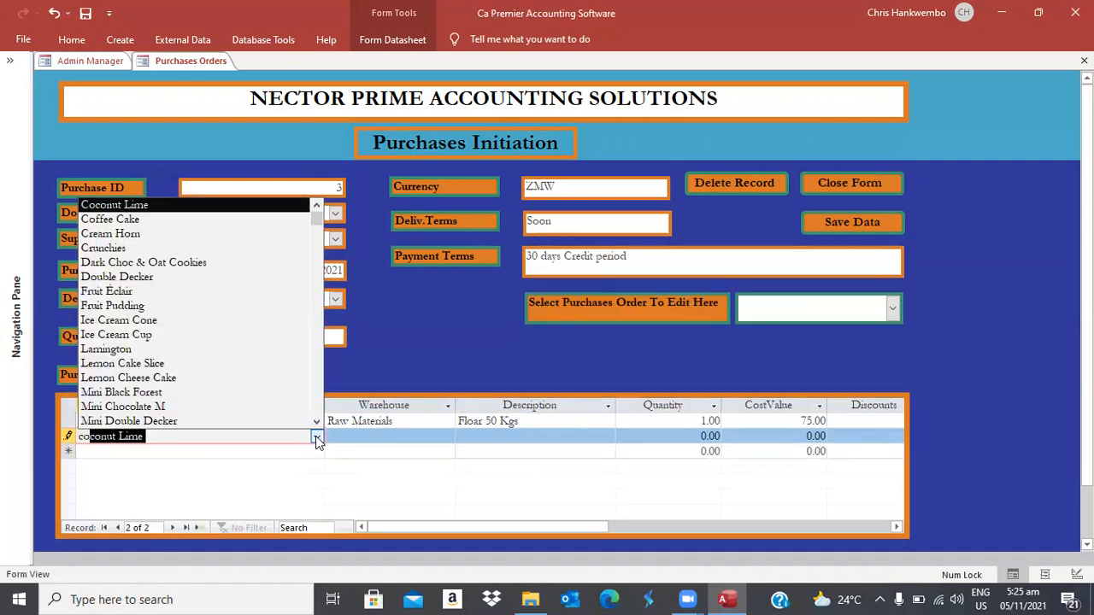
text(oking Oil 20)
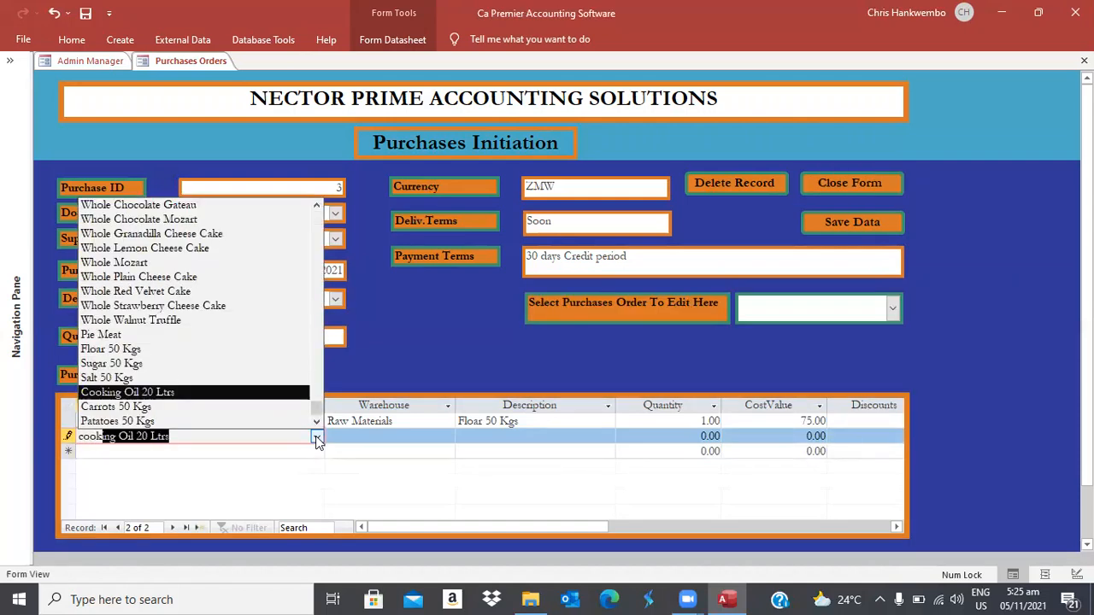
key(Tab)
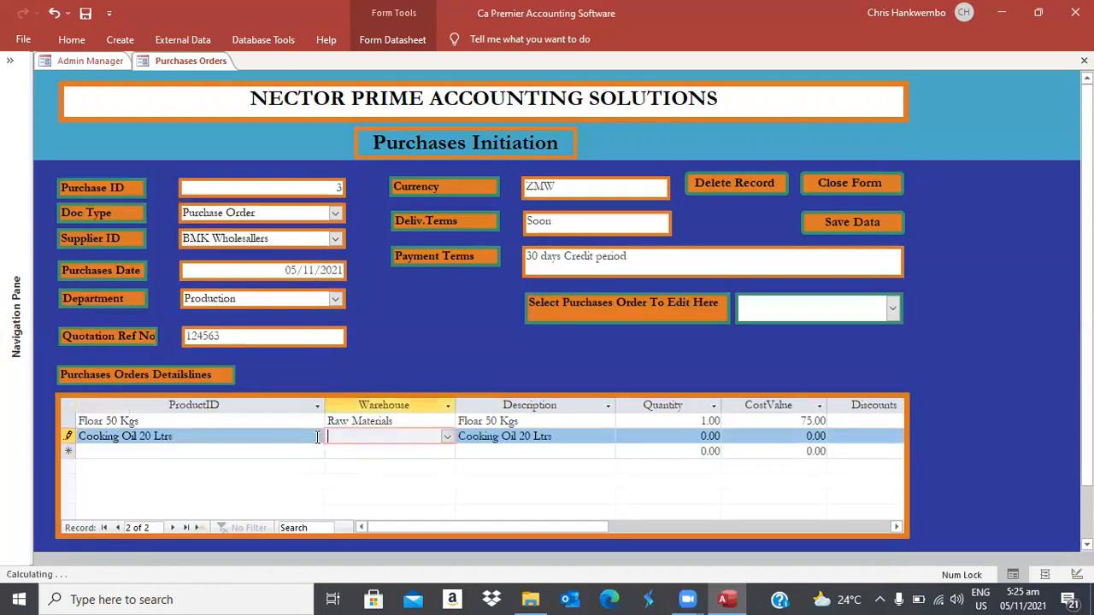
click(447, 437)
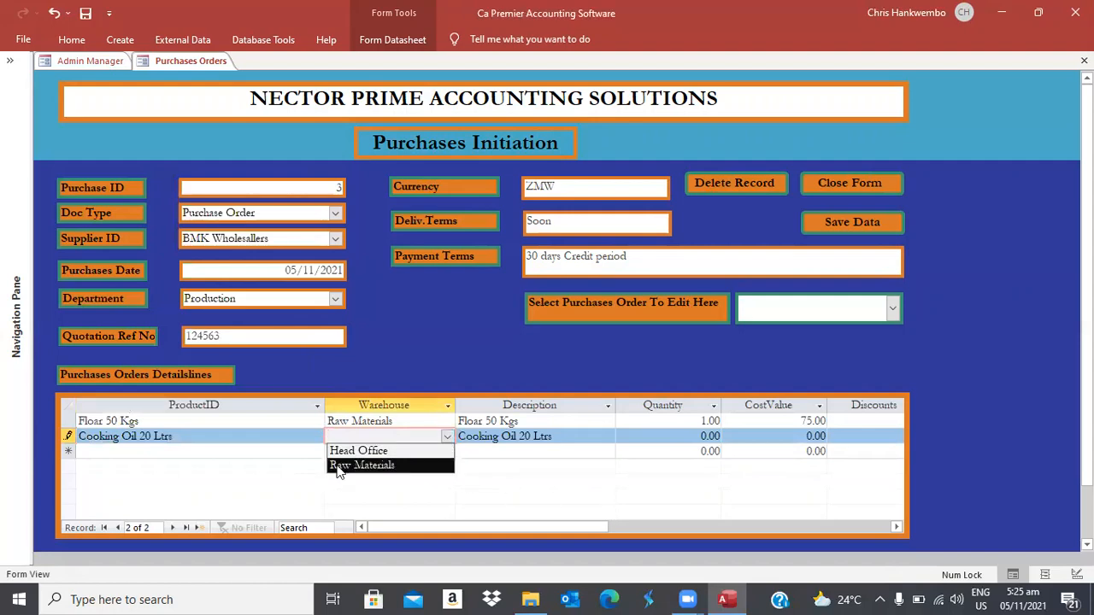
click(357, 464)
Set the Cooking Oil 20 Ltrs line to quantity 2 and cost value 125, and complete the line.
key(Tab)
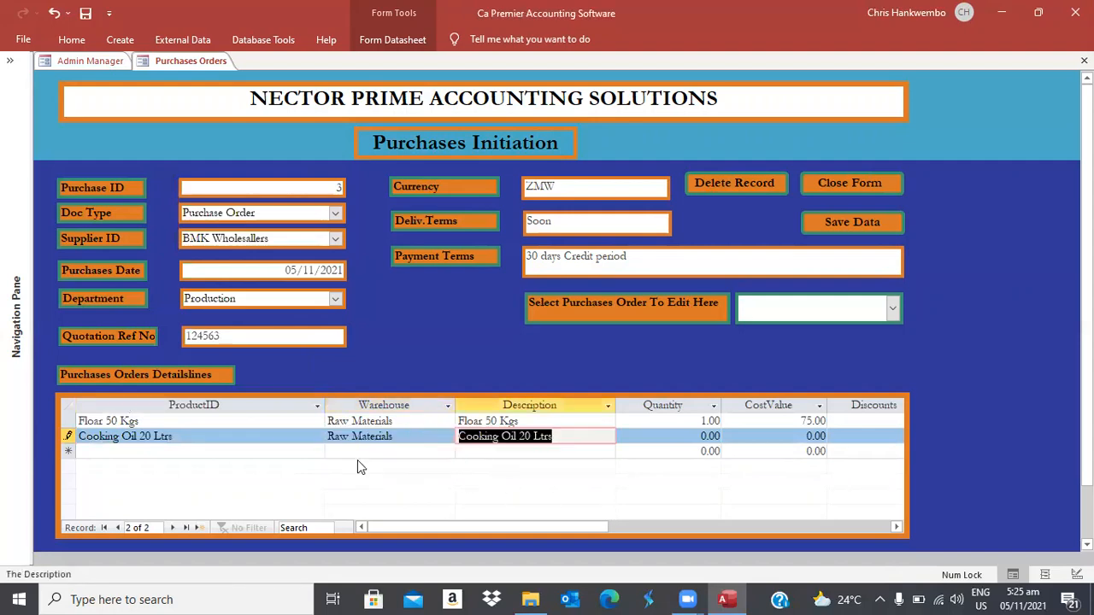
key(Tab)
text(2)
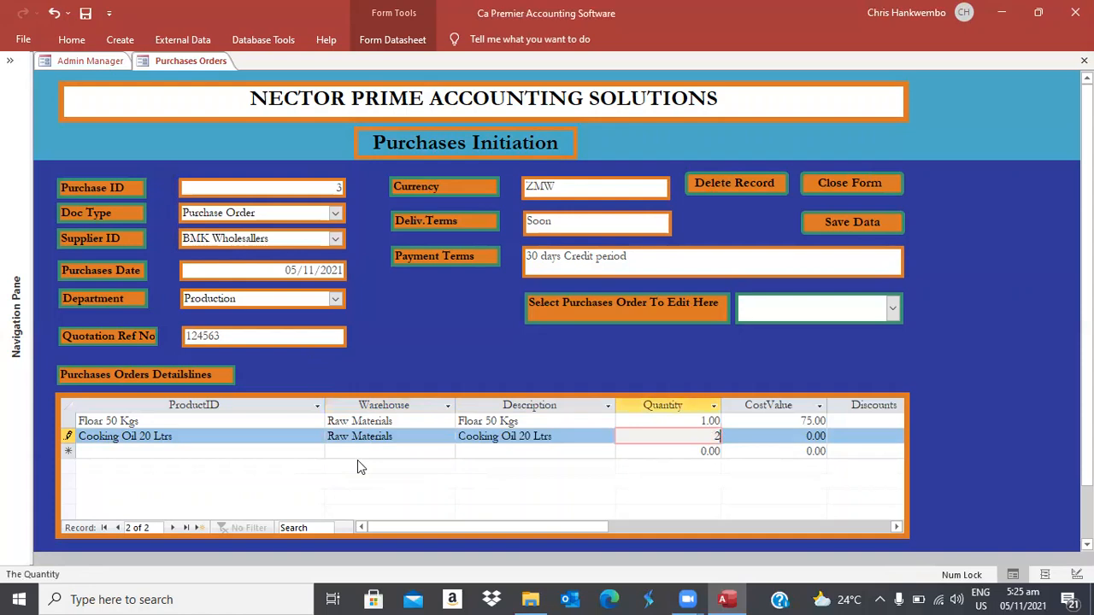
key(Tab)
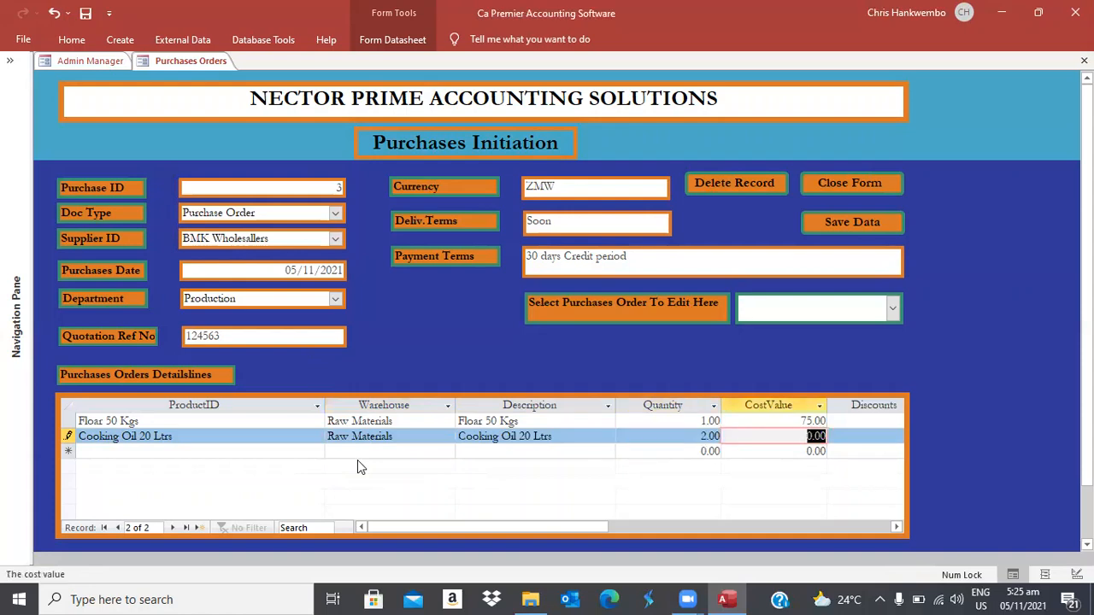
text(125)
key(Tab)
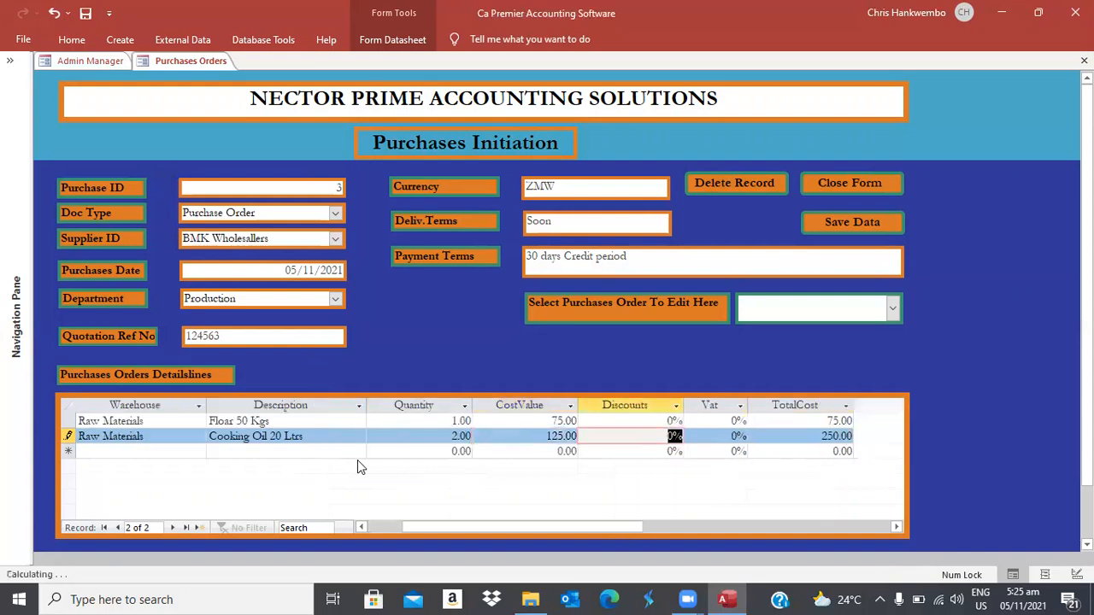
key(Tab)
key(Tab)
key(Tab)
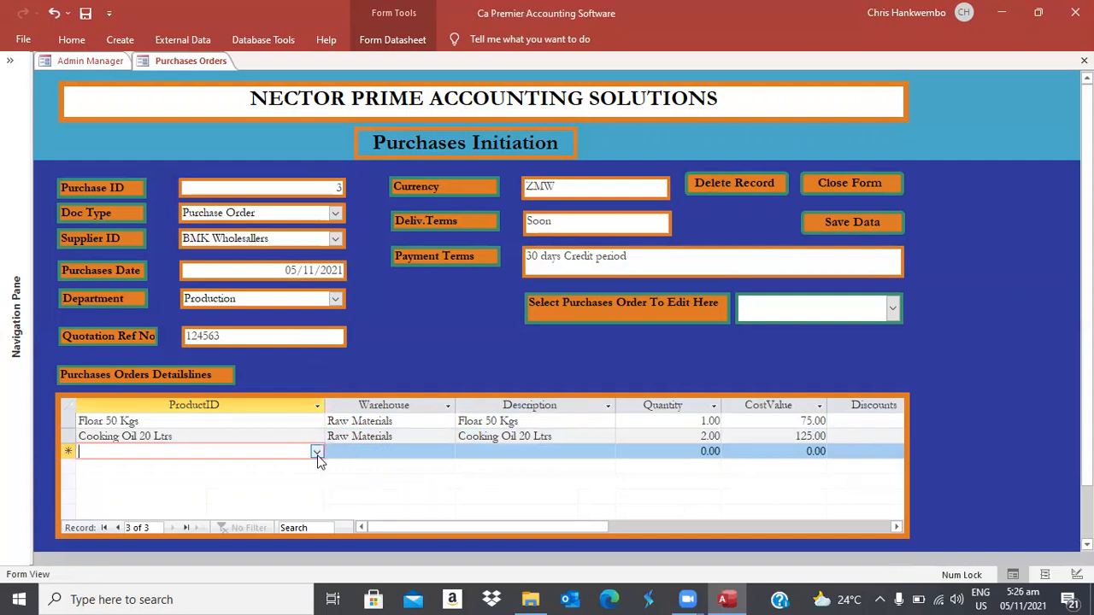
Add the product Sugar 50 Kgs as the third order line, with Raw Materials as its warehouse.
click(317, 453)
text(su)
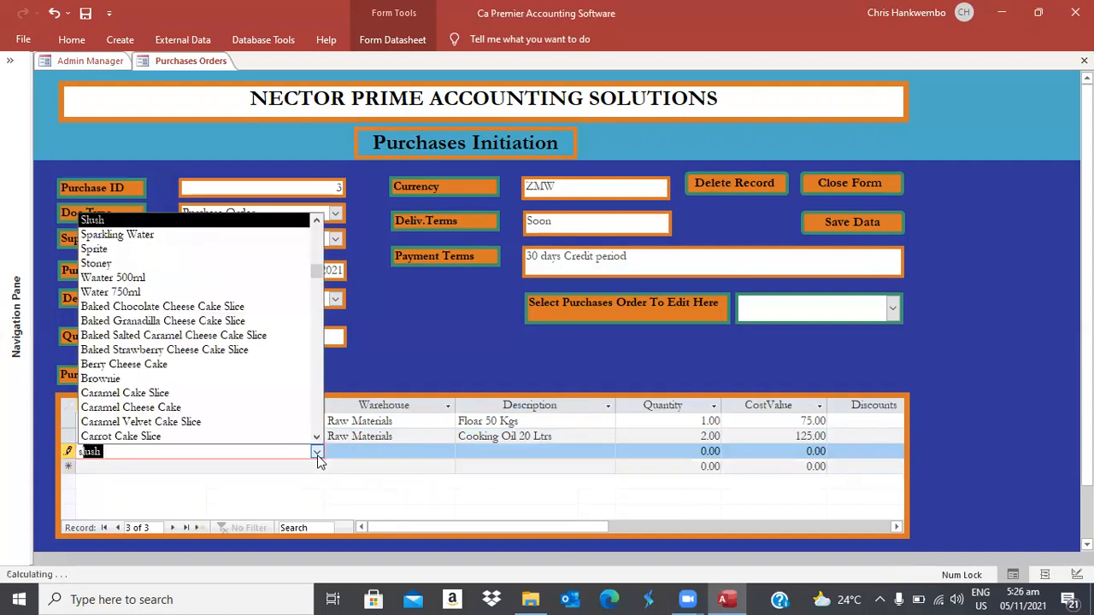
text(gar 50 Kgs)
key(Tab)
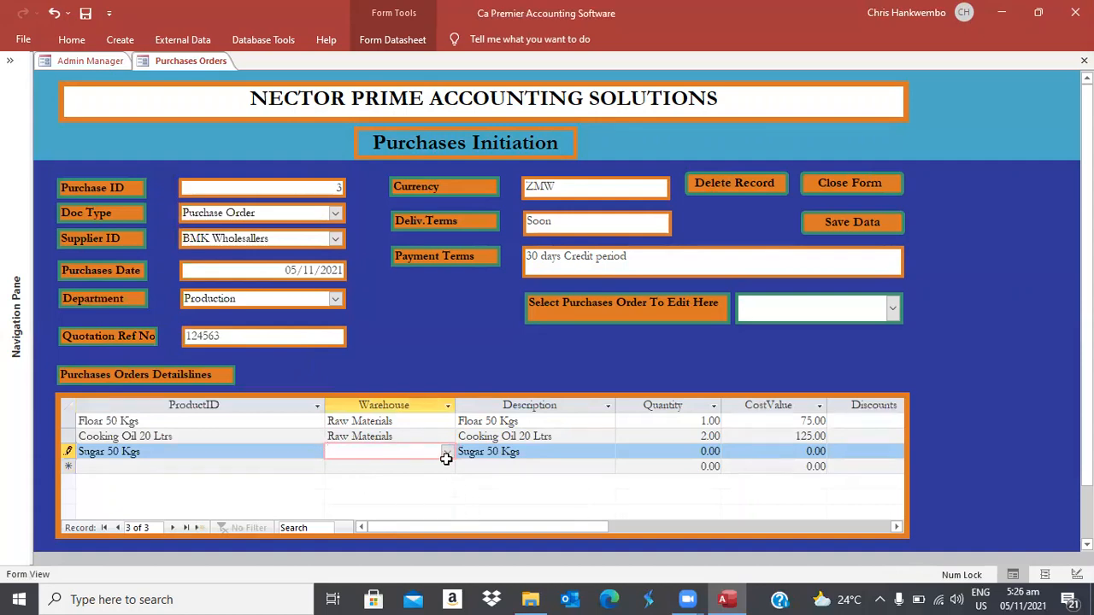
click(447, 455)
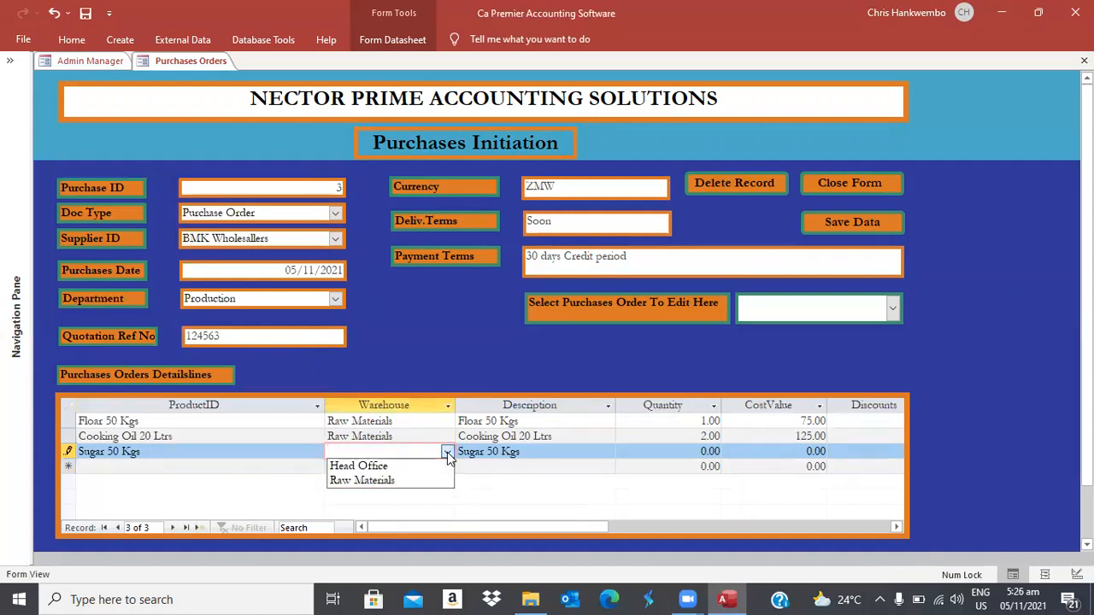
click(386, 484)
Set the Sugar 50 Kgs line to quantity 1 and cost value 85, and complete the line.
key(Tab)
key(Tab)
text(1)
key(Tab)
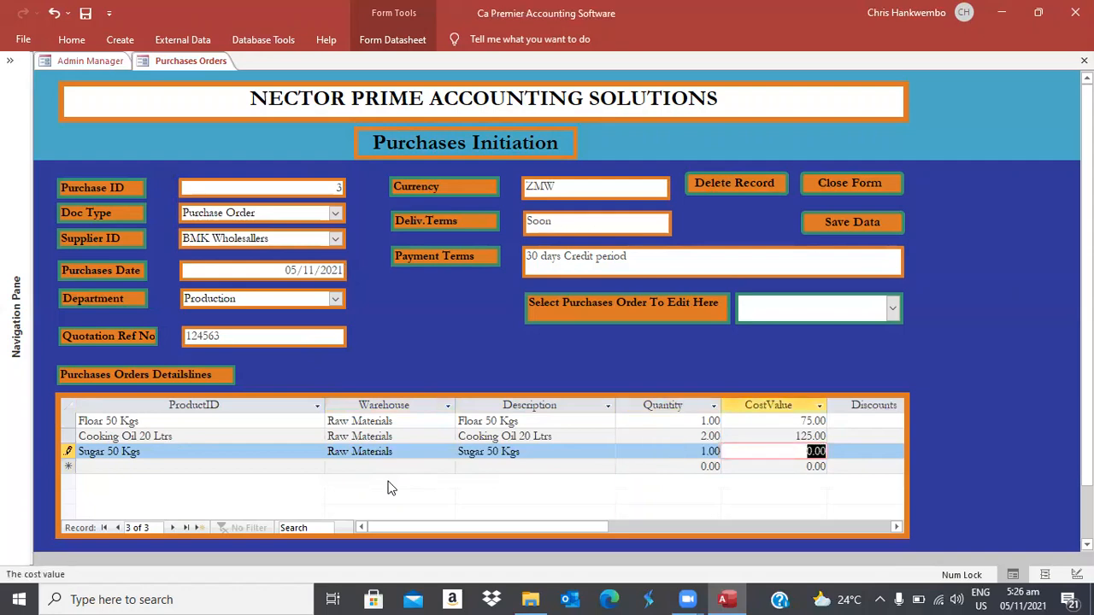
text(85)
key(Tab)
key(Tab)
key(Tab)
key(Tab)
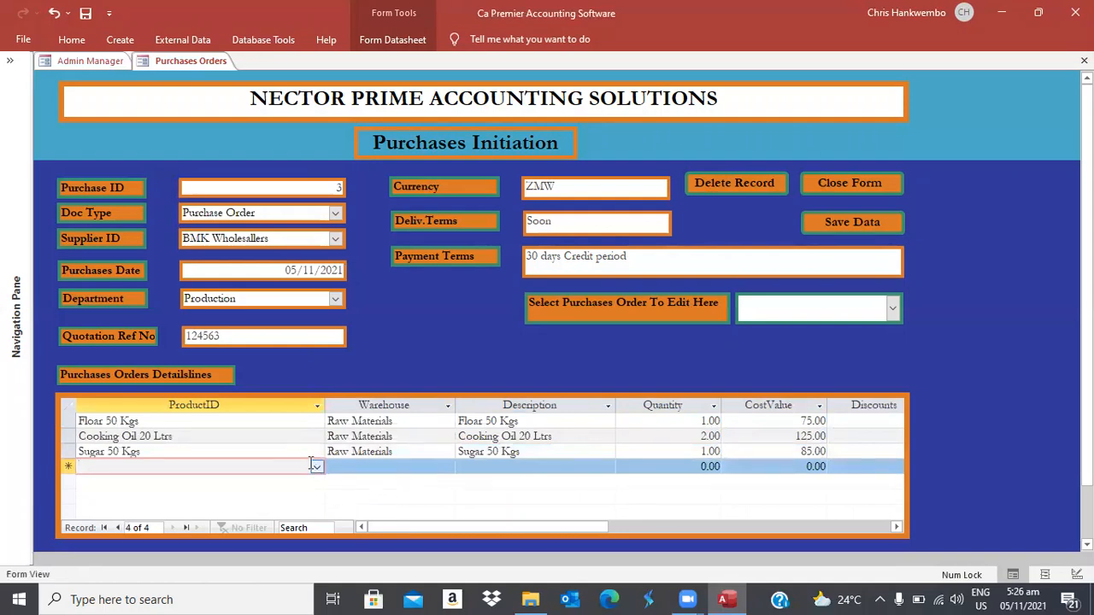
Add the product Patatoes 50 Kgs as the fourth order line, with Raw Materials as its warehouse.
text(pot)
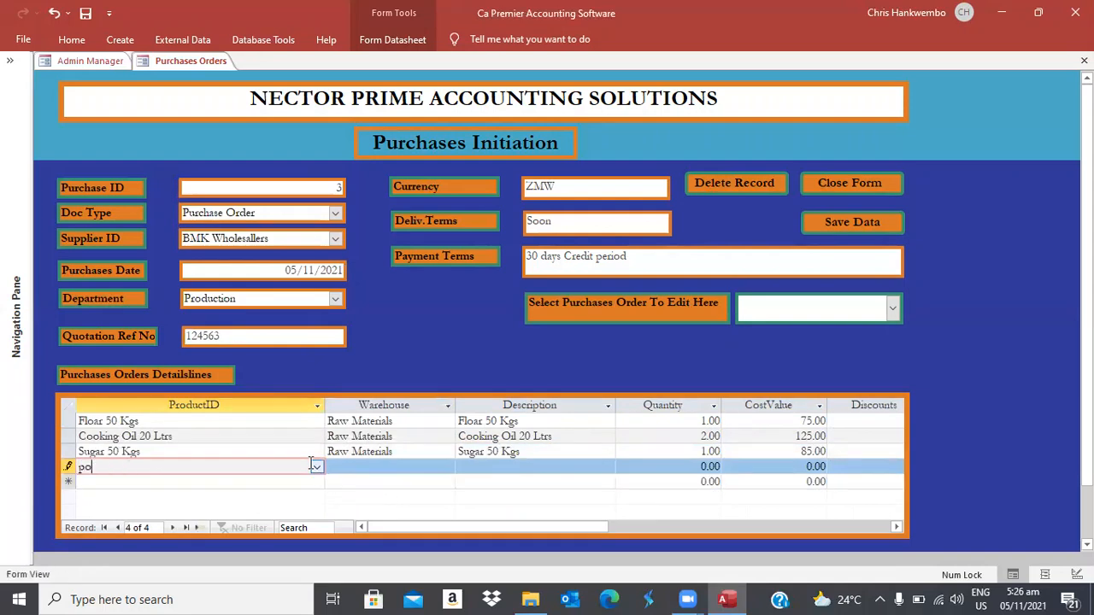
key(BackSpace)
key(BackSpace)
text(o)
click(316, 470)
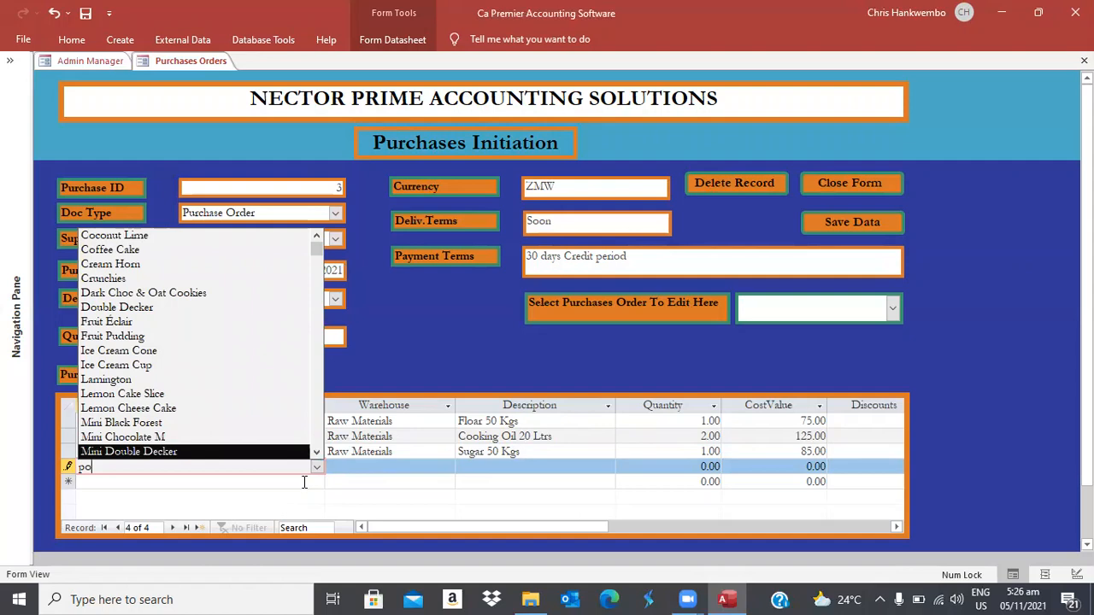
drag(321, 254, 328, 483)
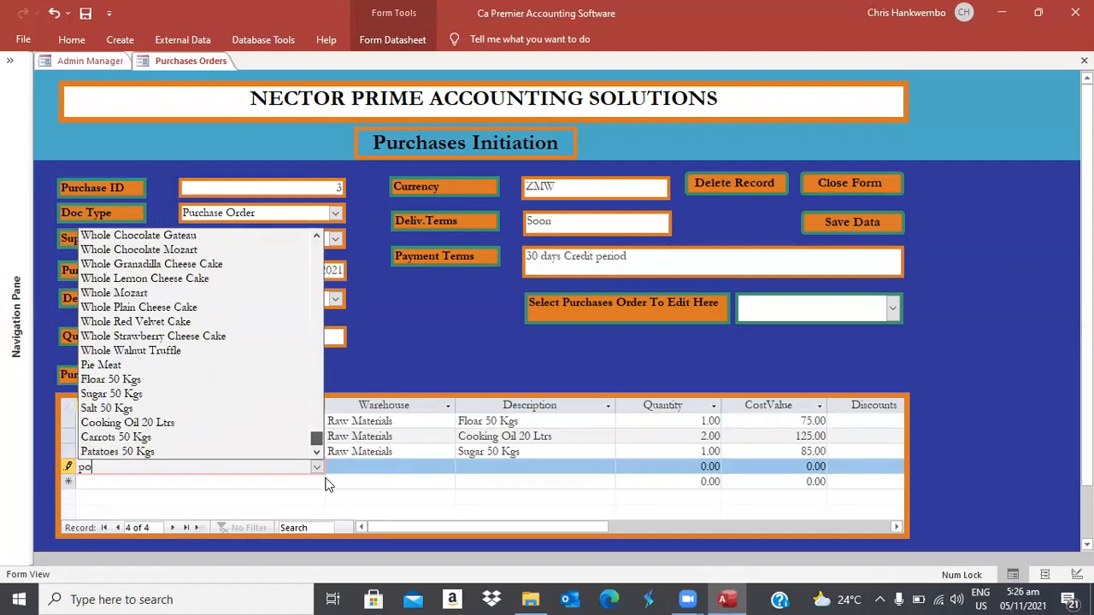
click(115, 453)
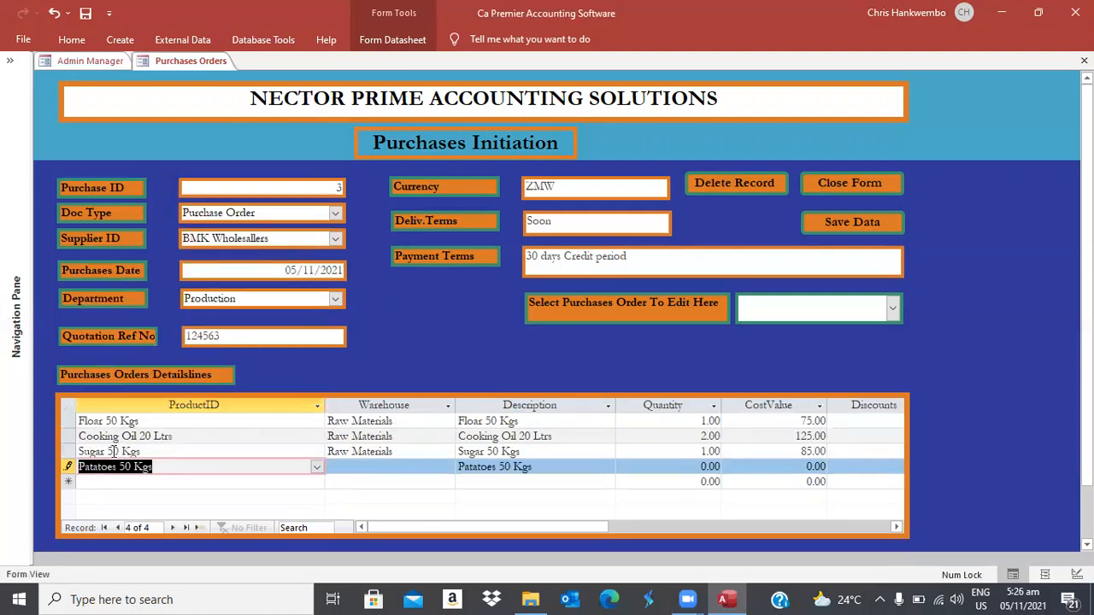
key(Tab)
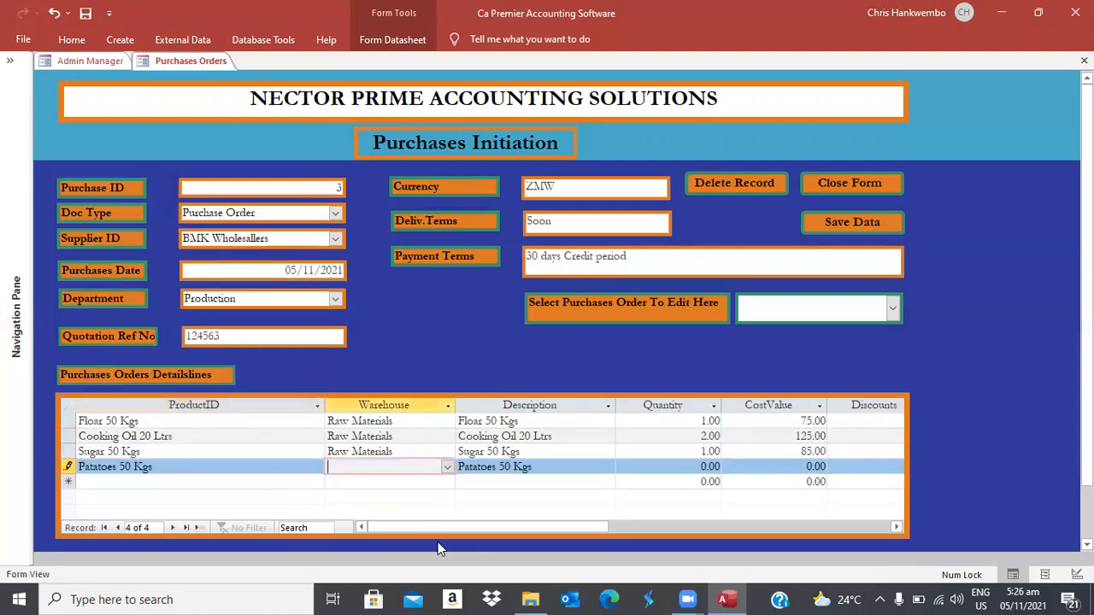
click(447, 467)
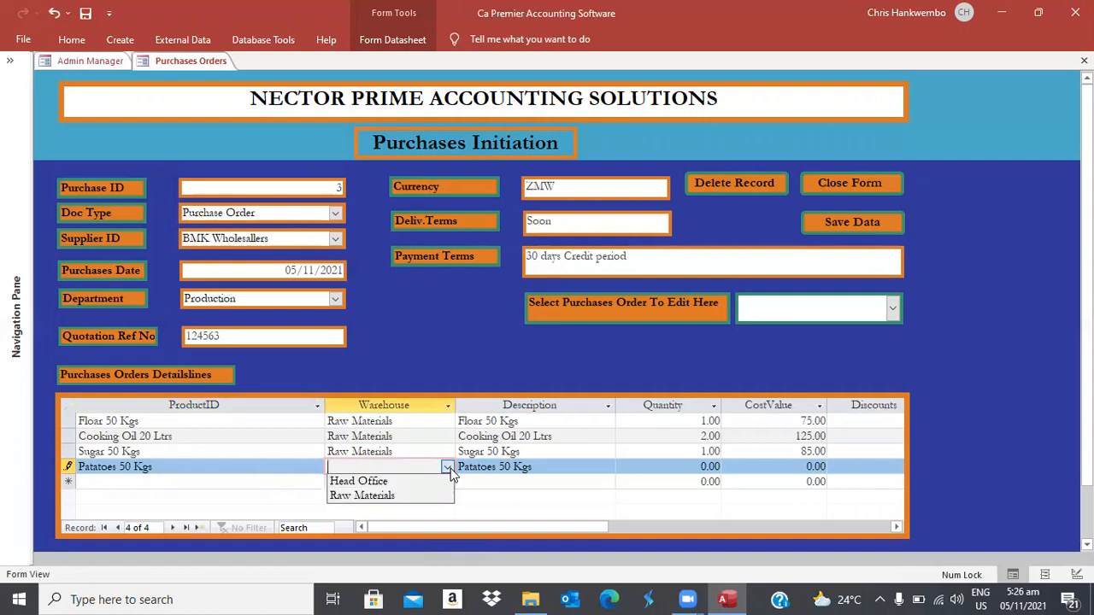
click(380, 495)
key(Tab)
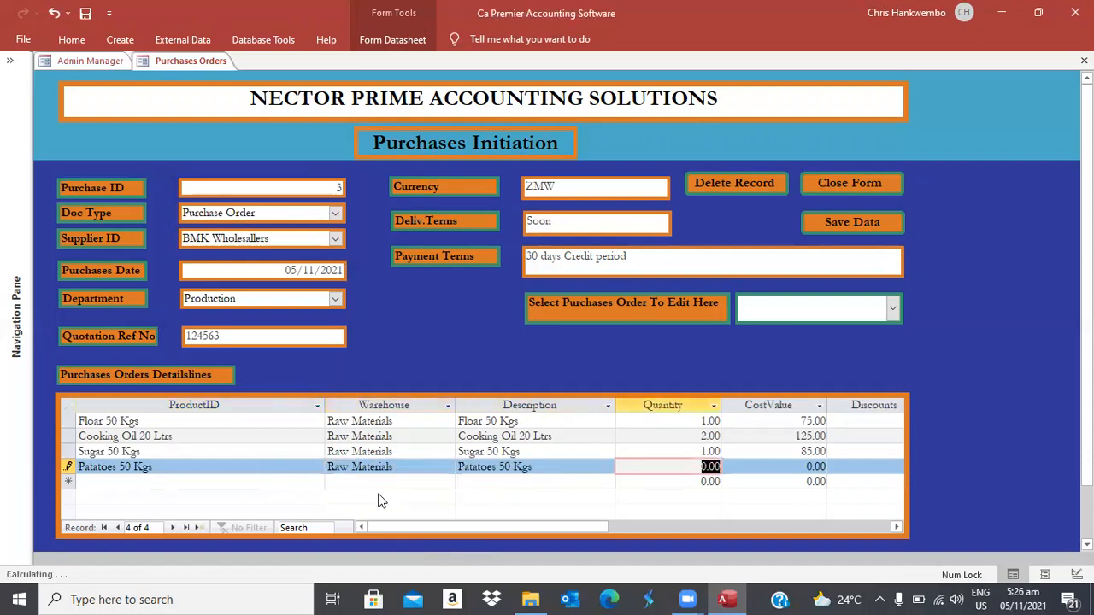
Set the Patatoes 50 Kgs line to quantity 1 and cost value 35, and complete the line.
text(1)
key(Tab)
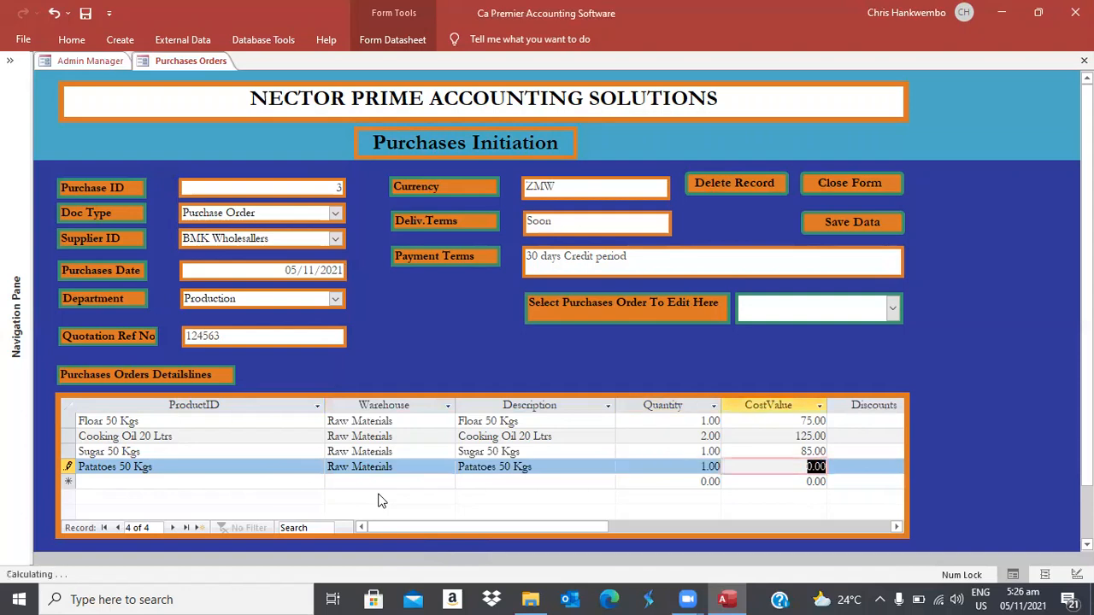
text(35)
key(Tab)
key(Tab)
key(Tab)
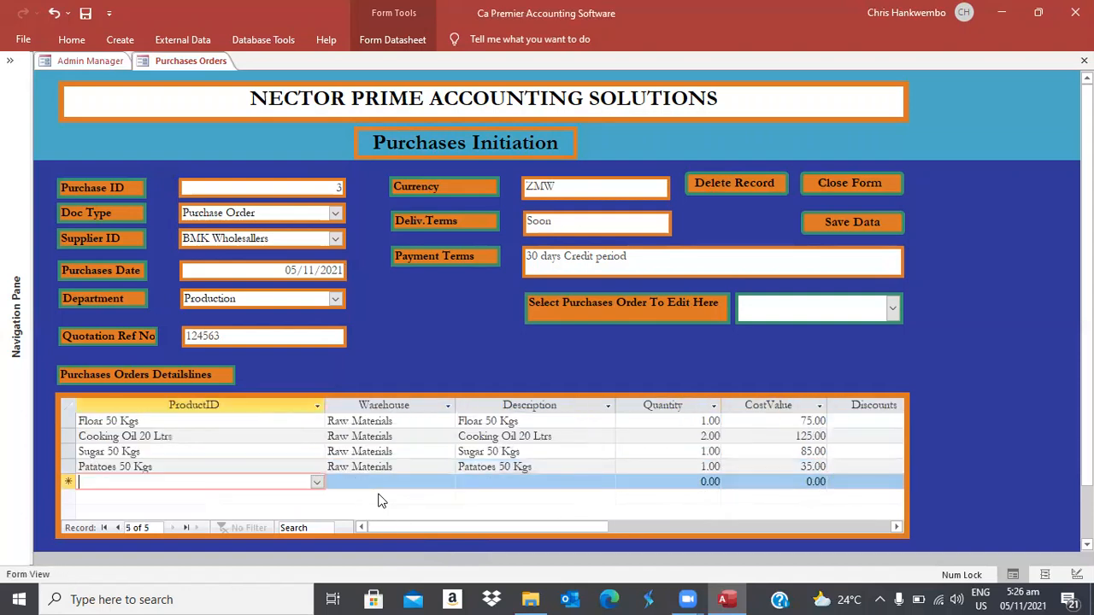
Add the product Carrots 50 Kgs as the fifth order line, with Raw Materials as its warehouse.
click(316, 483)
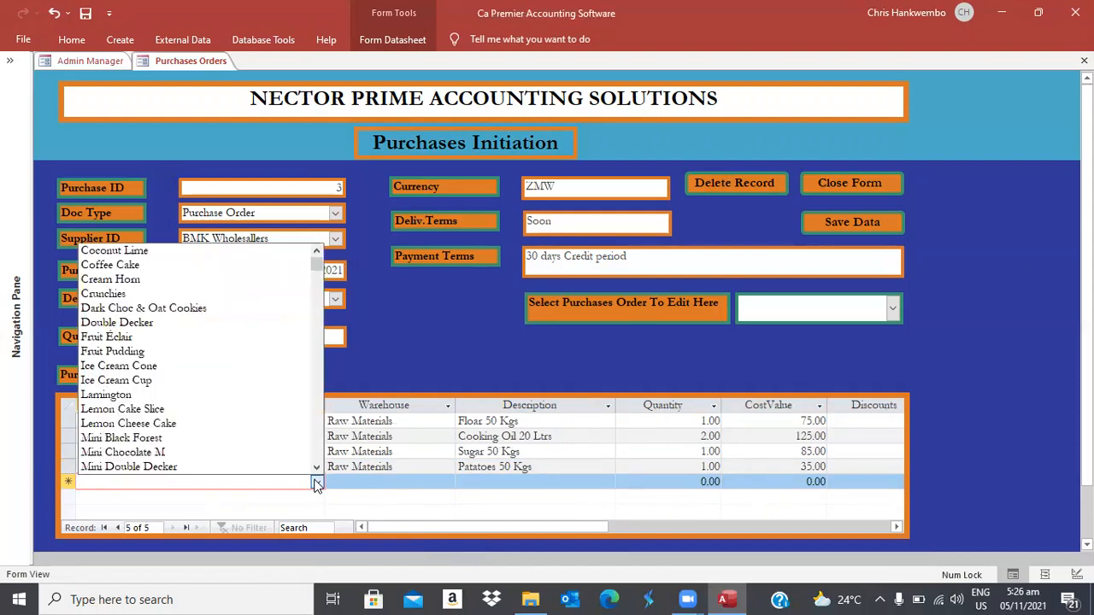
text(car)
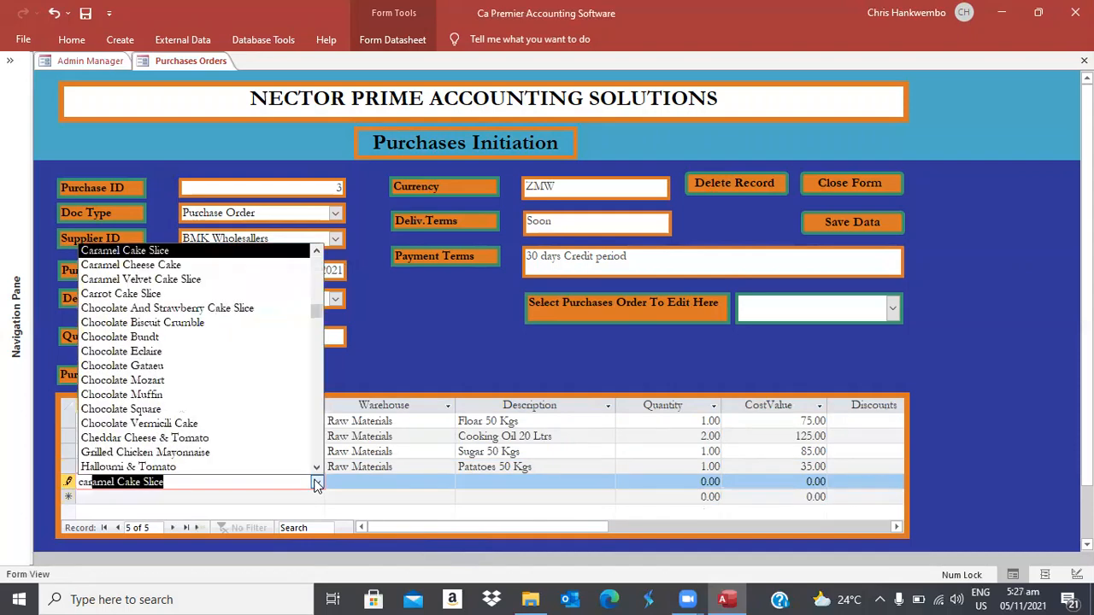
text(r)
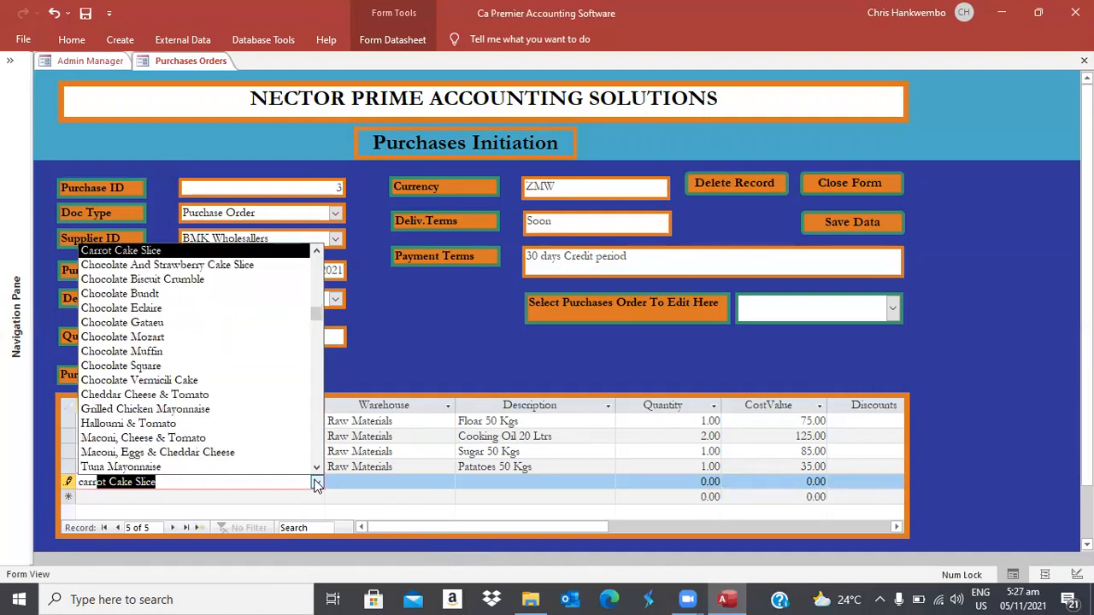
text(o)
click(316, 484)
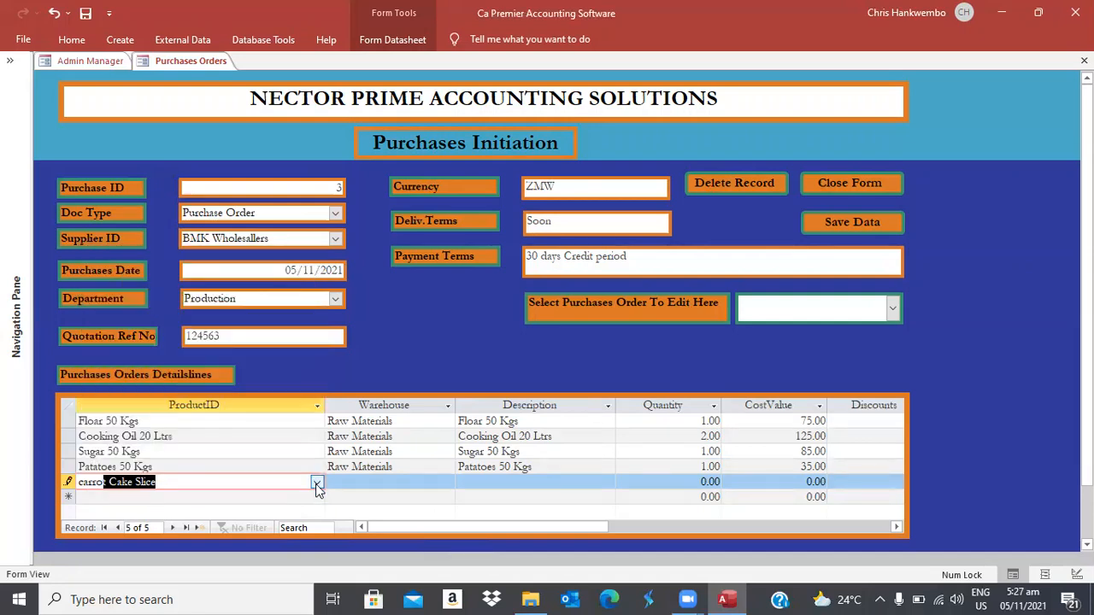
click(316, 484)
drag(316, 313, 319, 452)
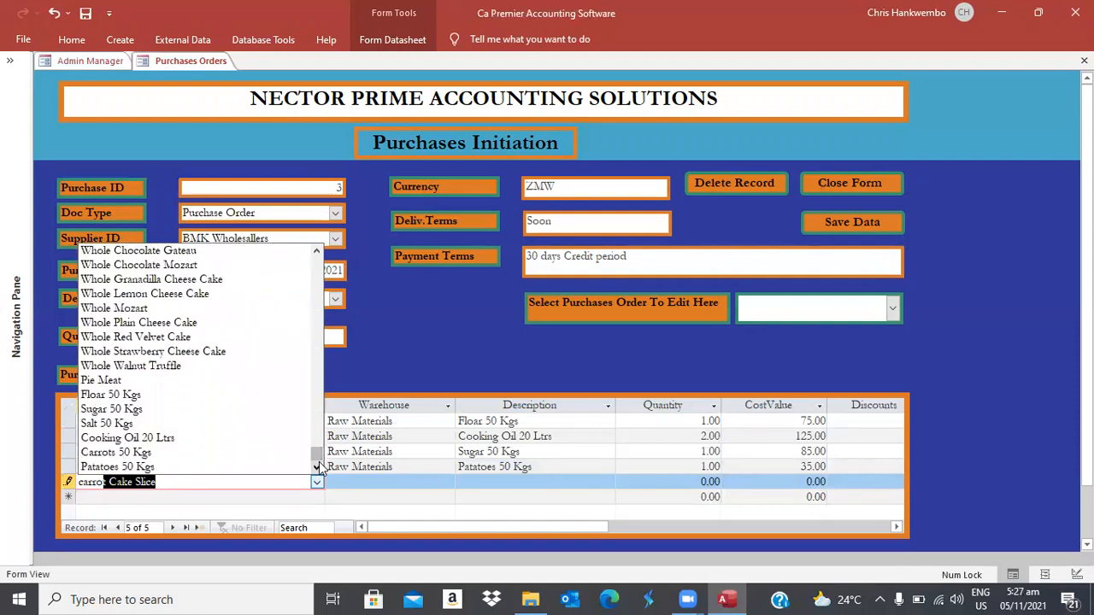
click(142, 453)
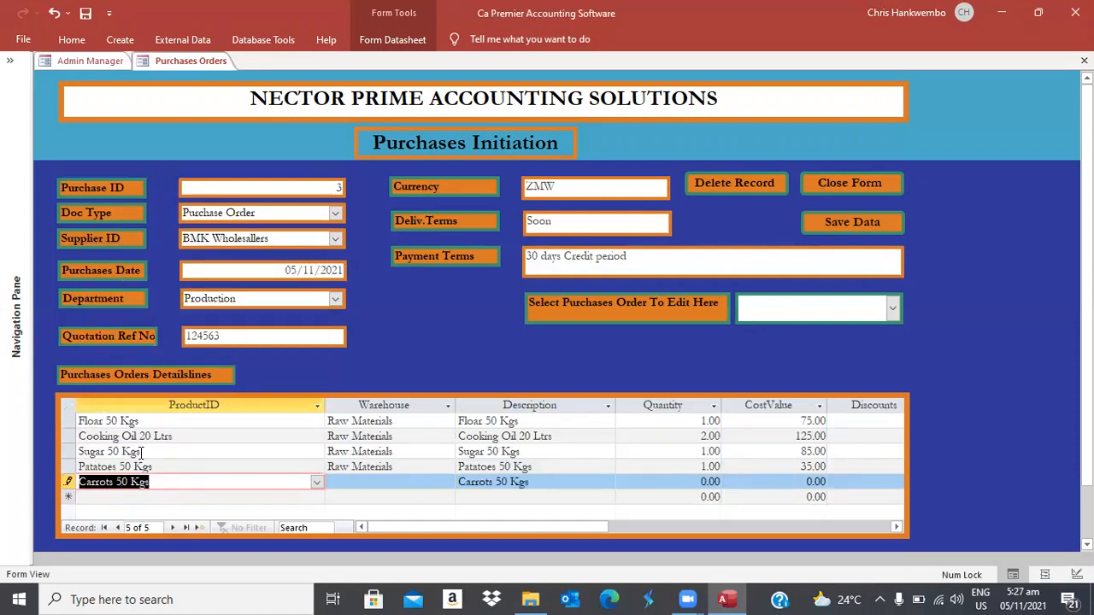
key(Tab)
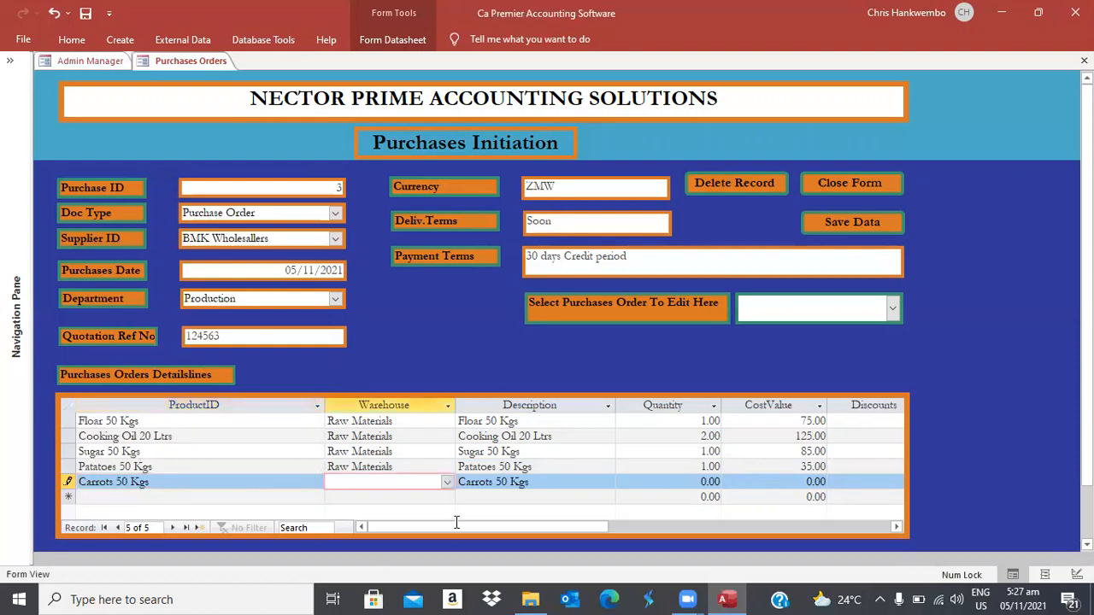
click(446, 482)
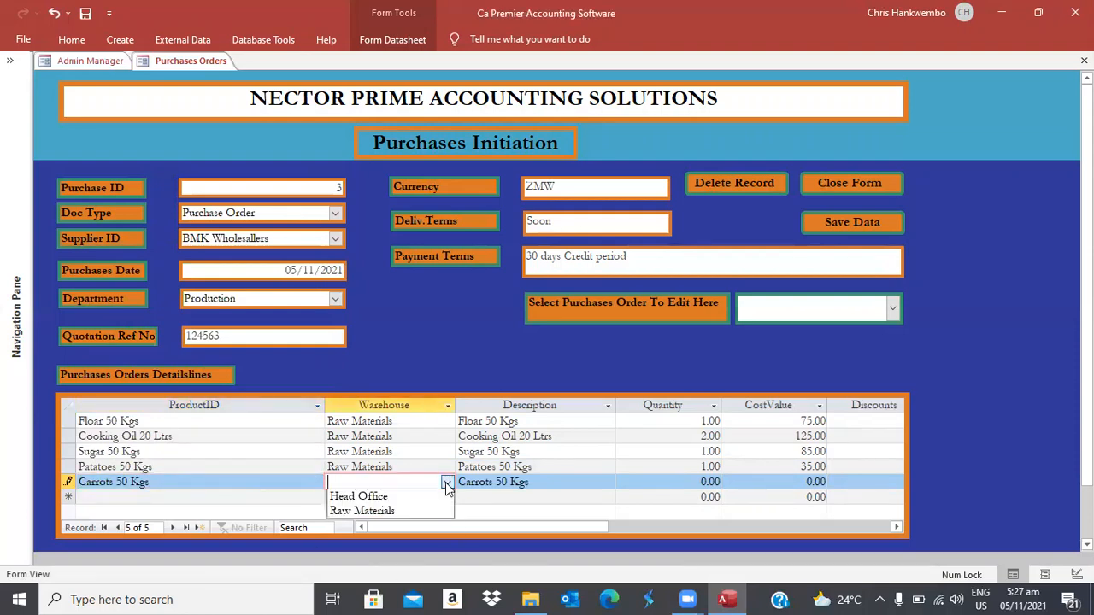
click(374, 511)
key(Tab)
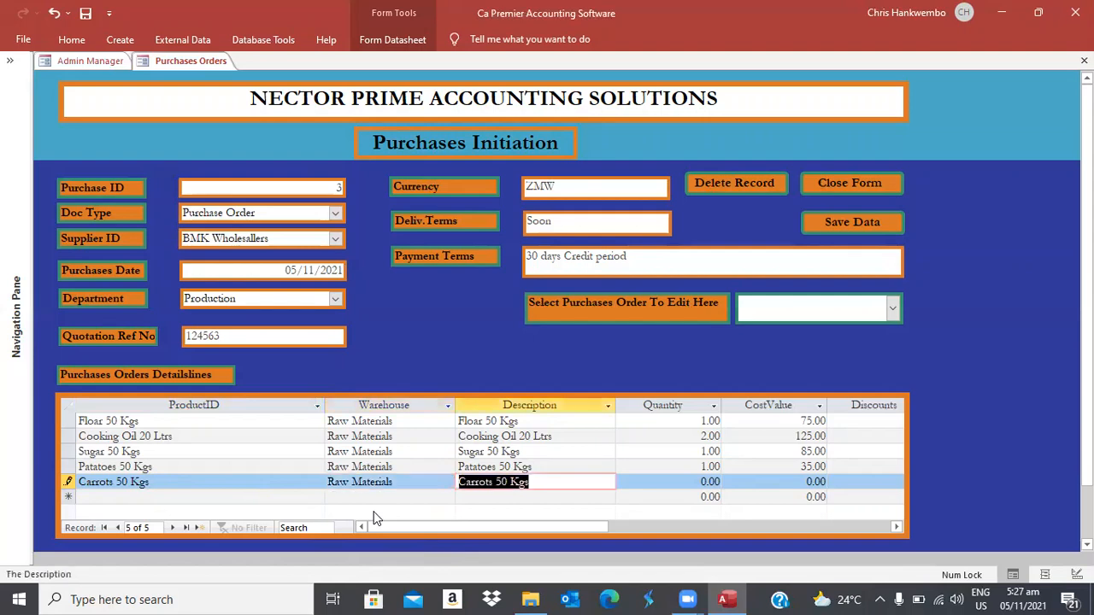
Set the Carrots 50 Kgs line to quantity 1 and cost value 75, and complete the line.
key(Tab)
text(1)
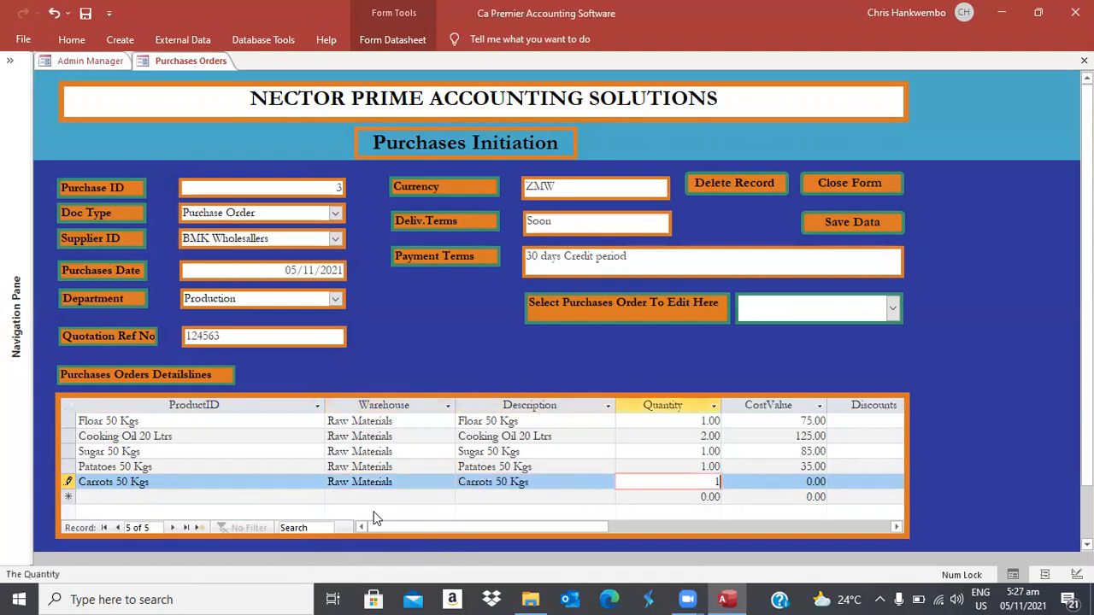
key(Tab)
text(75)
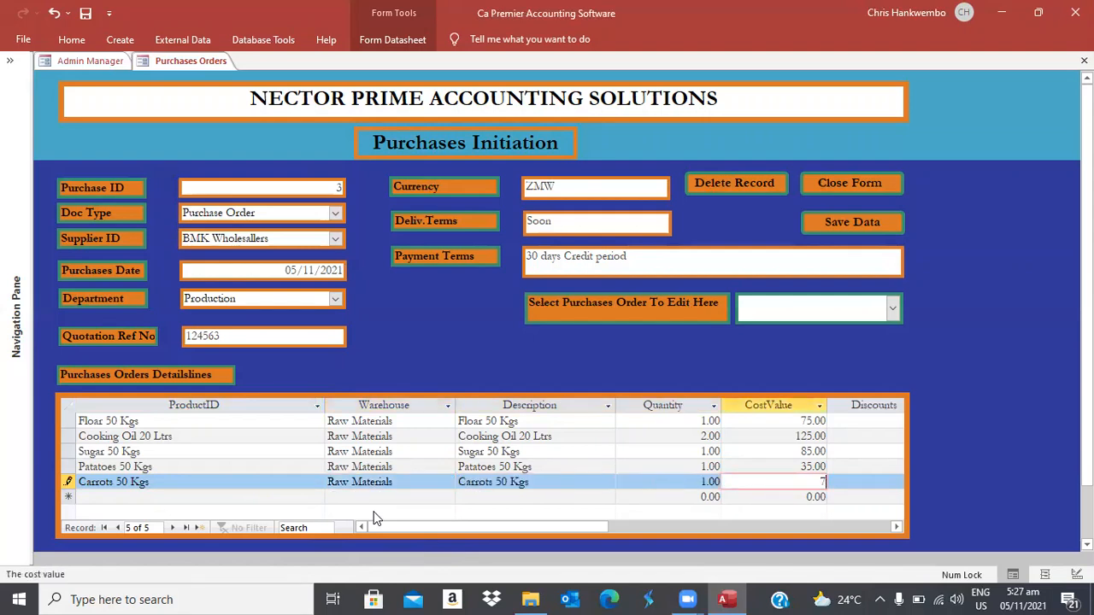
key(Tab)
key(Tab)
key(Tab)
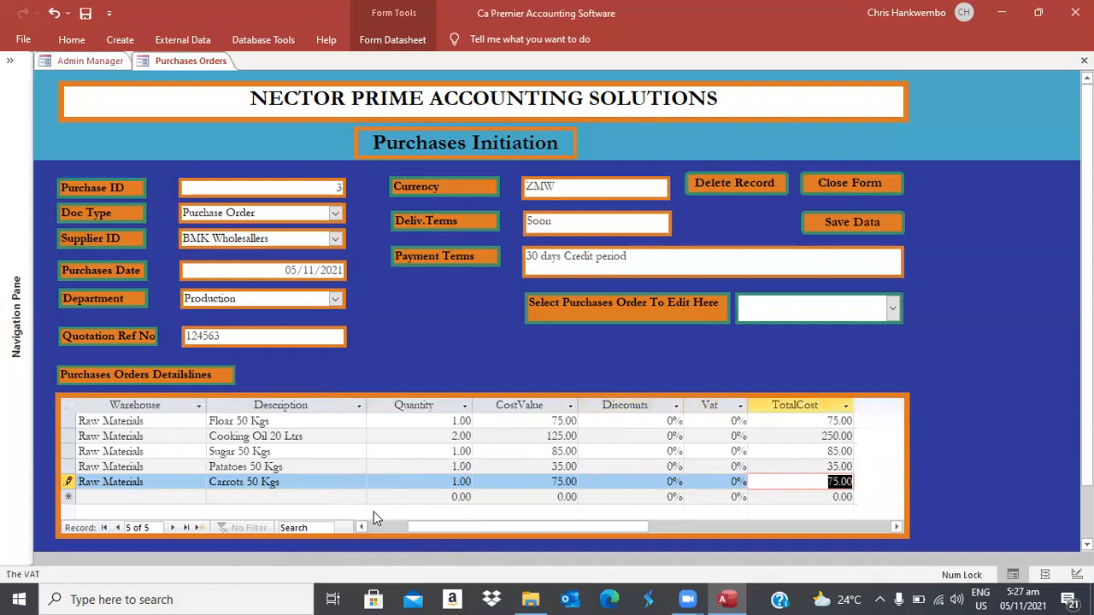
key(Tab)
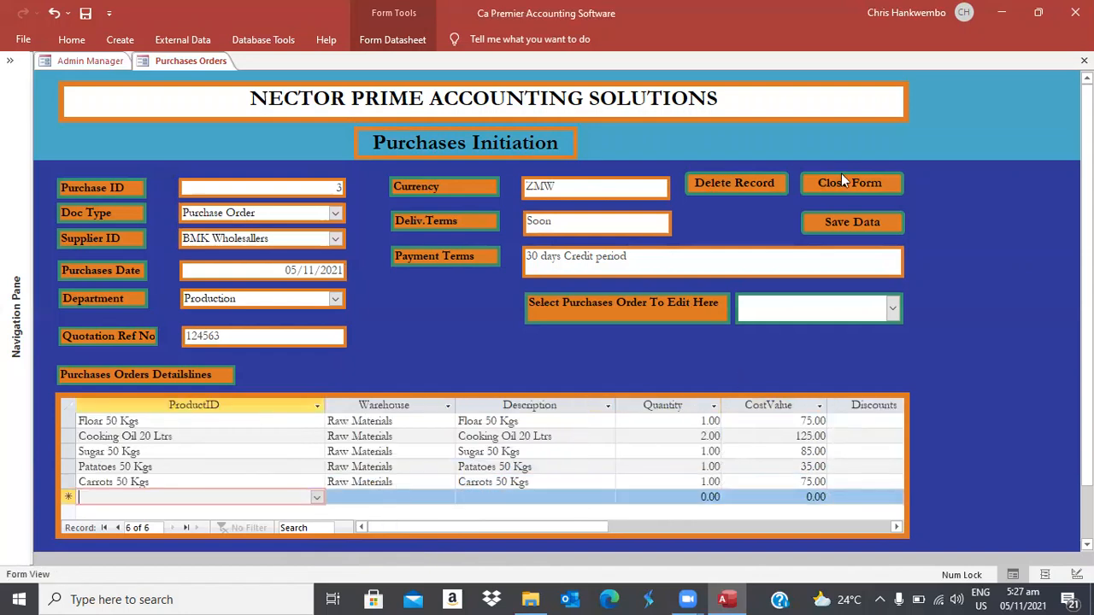
Save the purchase order and close the purchases form.
click(846, 222)
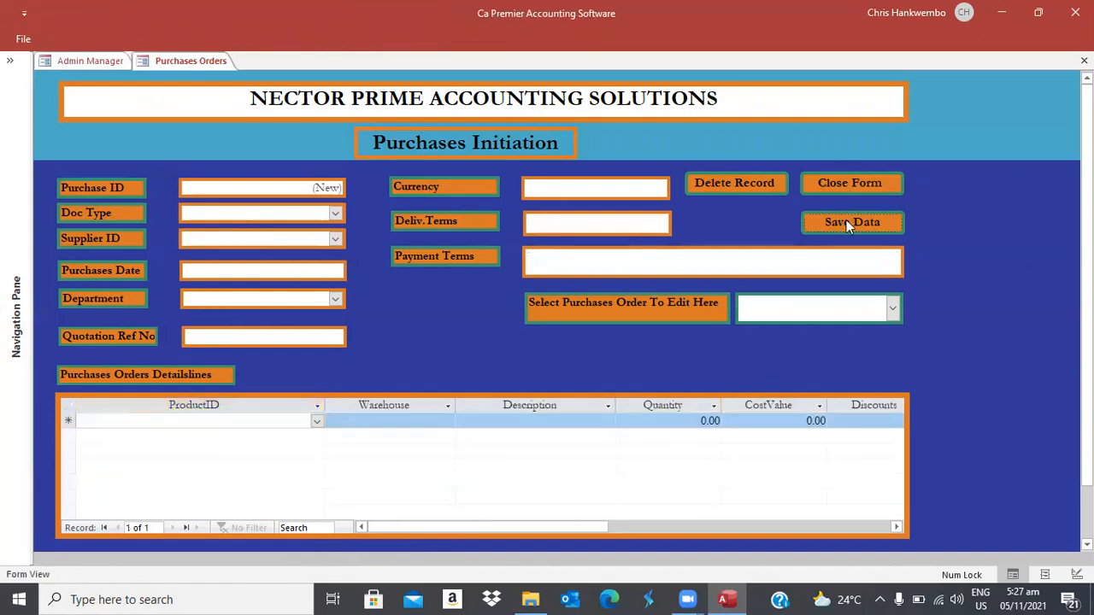
click(829, 182)
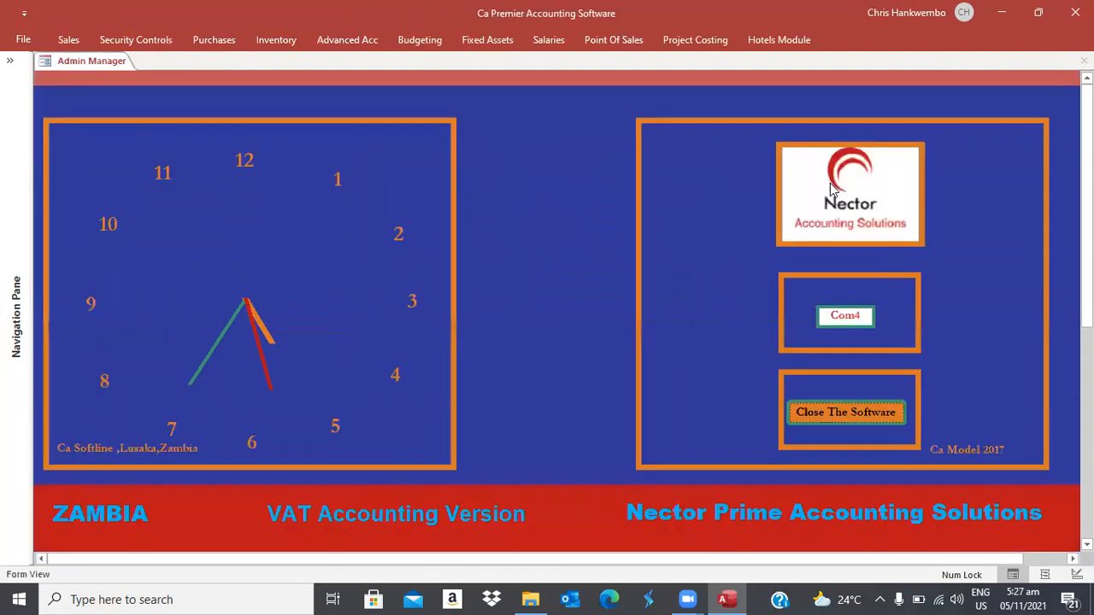
Create a new goods received note in the inventory module and date it 05/11/2021.
click(265, 36)
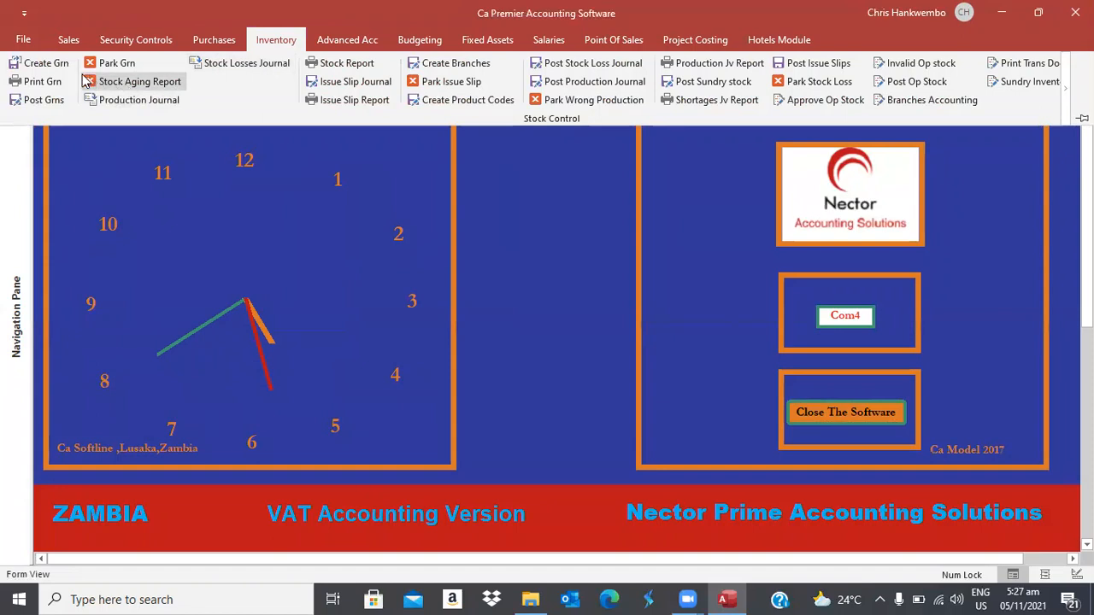
click(39, 64)
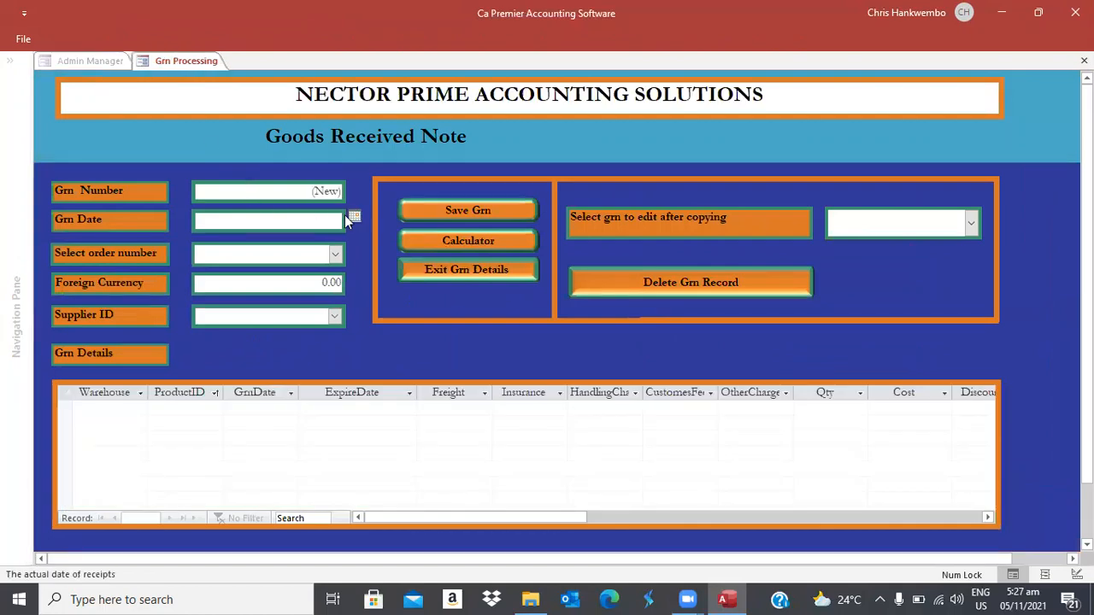
click(355, 219)
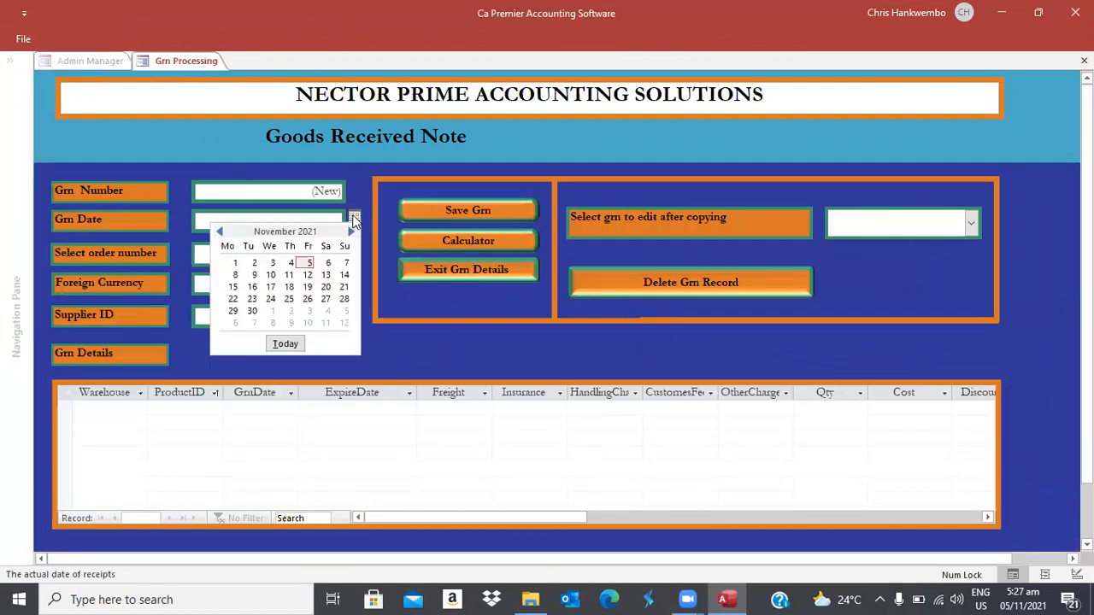
click(308, 264)
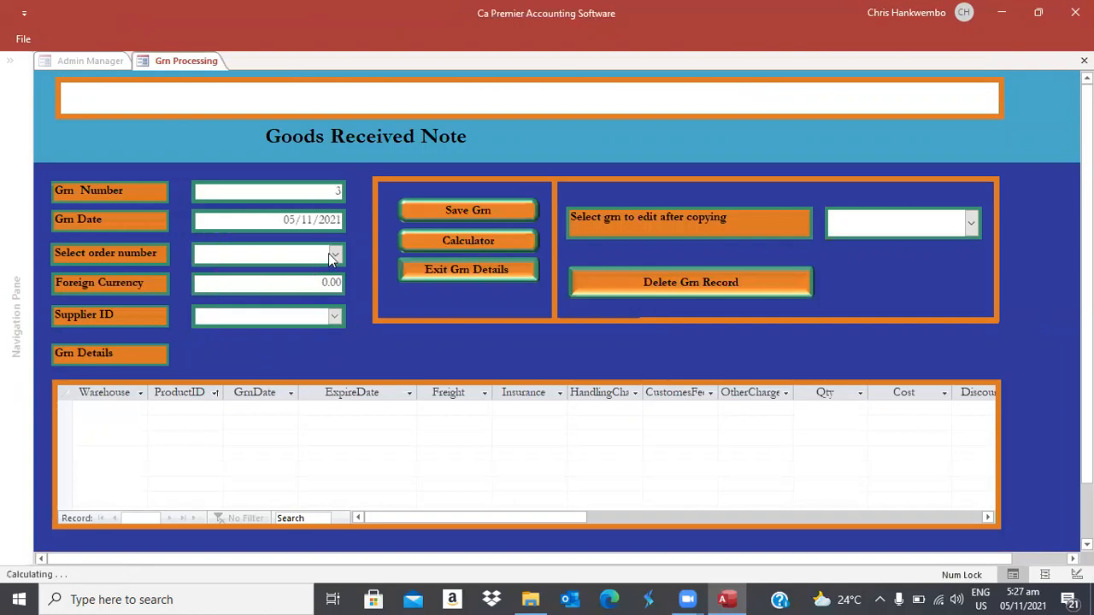
Link the goods received note to the saved purchase order and set its foreign currency value to 1.
click(336, 255)
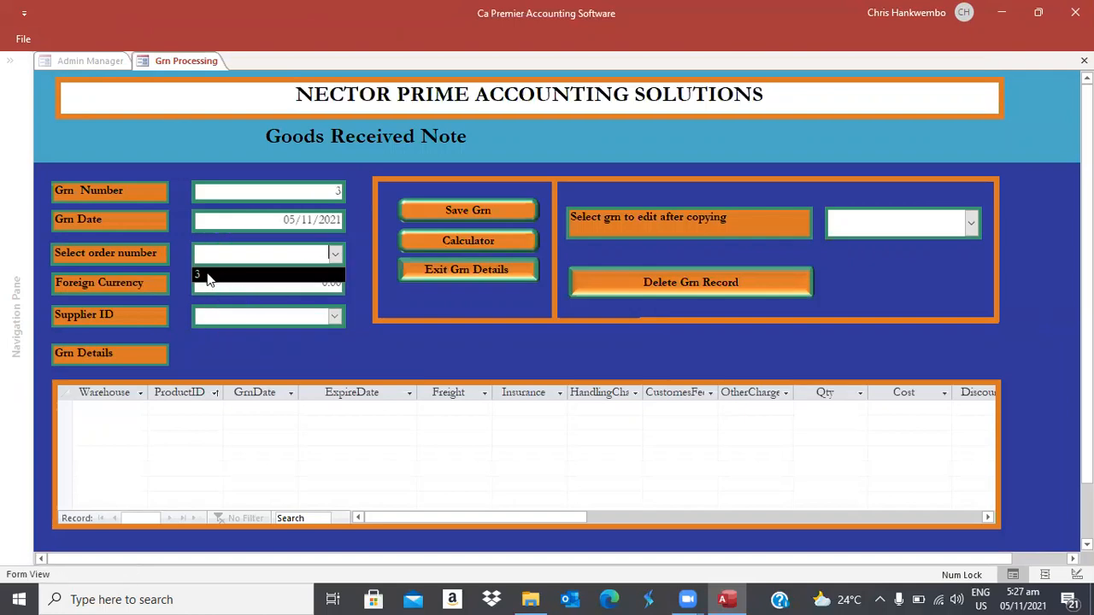
click(207, 276)
key(Tab)
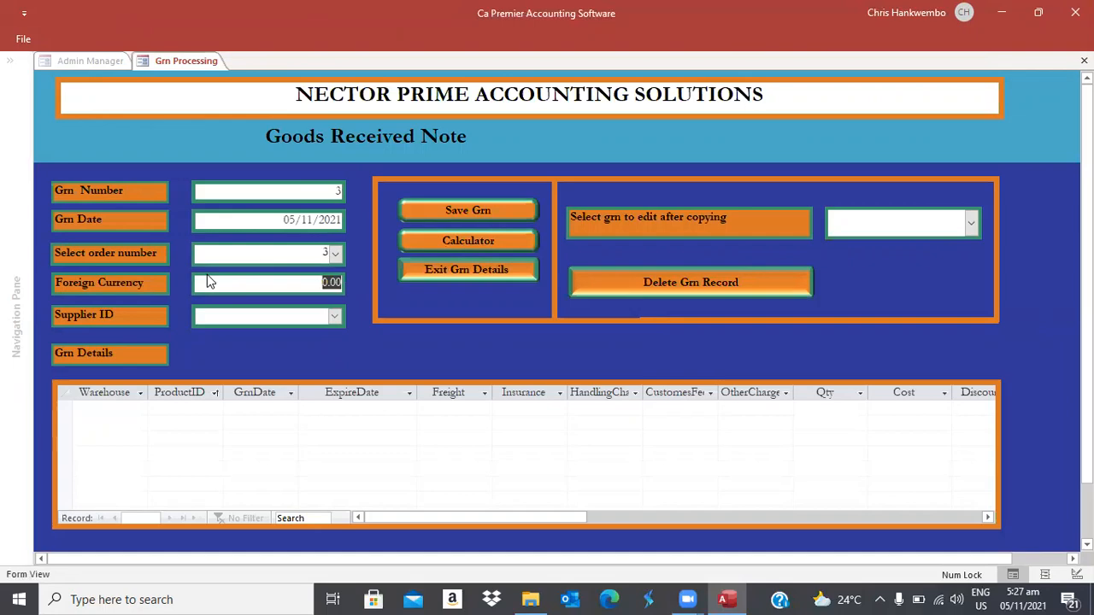
text(1)
key(Tab)
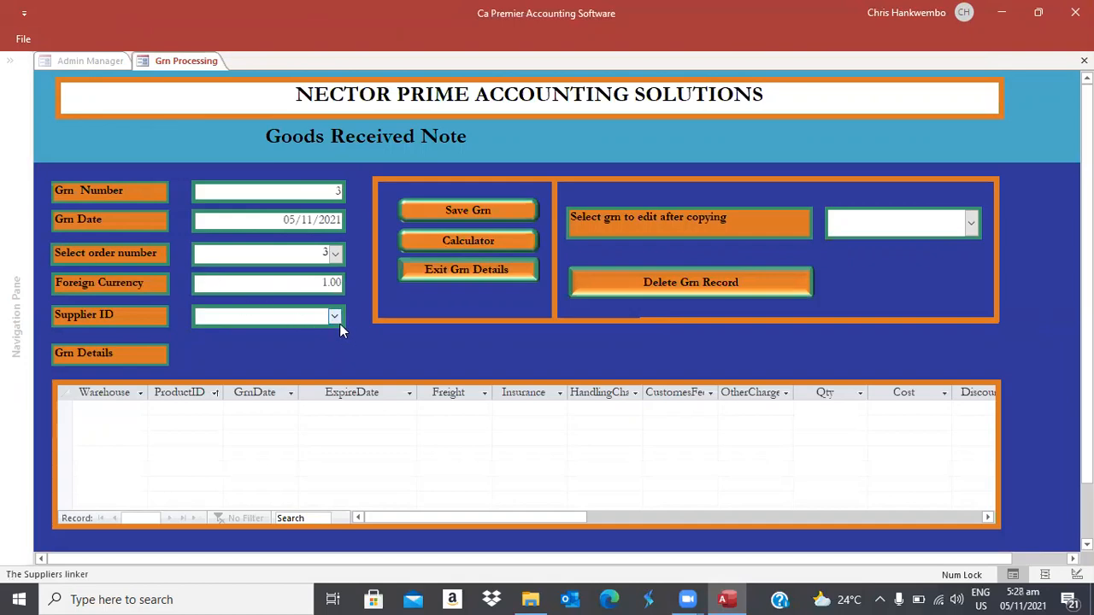
Choose BMK Wholesallers as the supplier, accepting the landed costing notice, and save the goods received note.
click(334, 316)
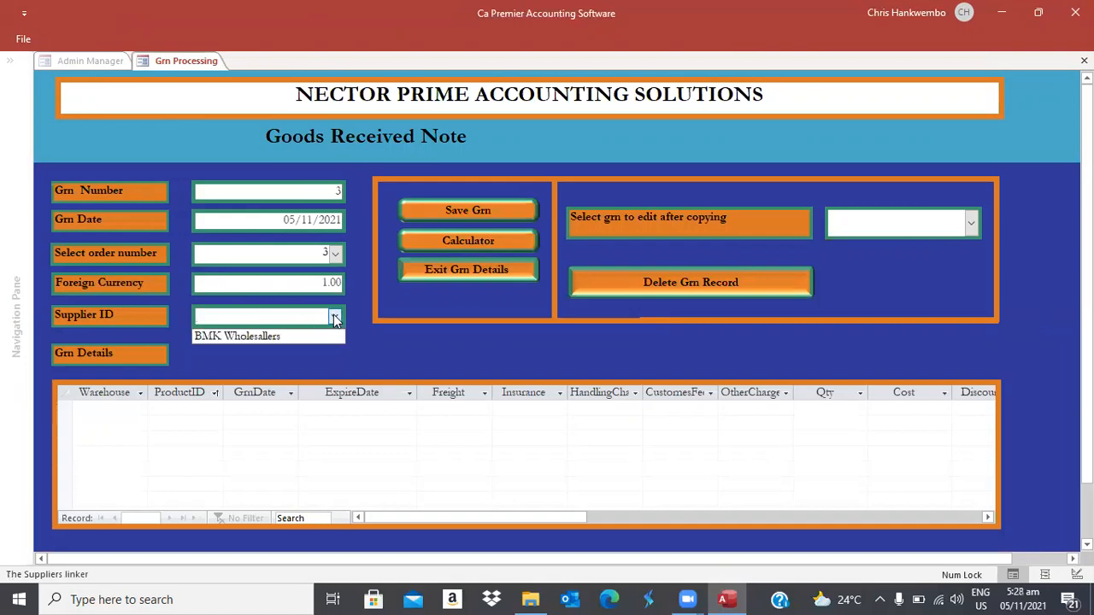
click(244, 337)
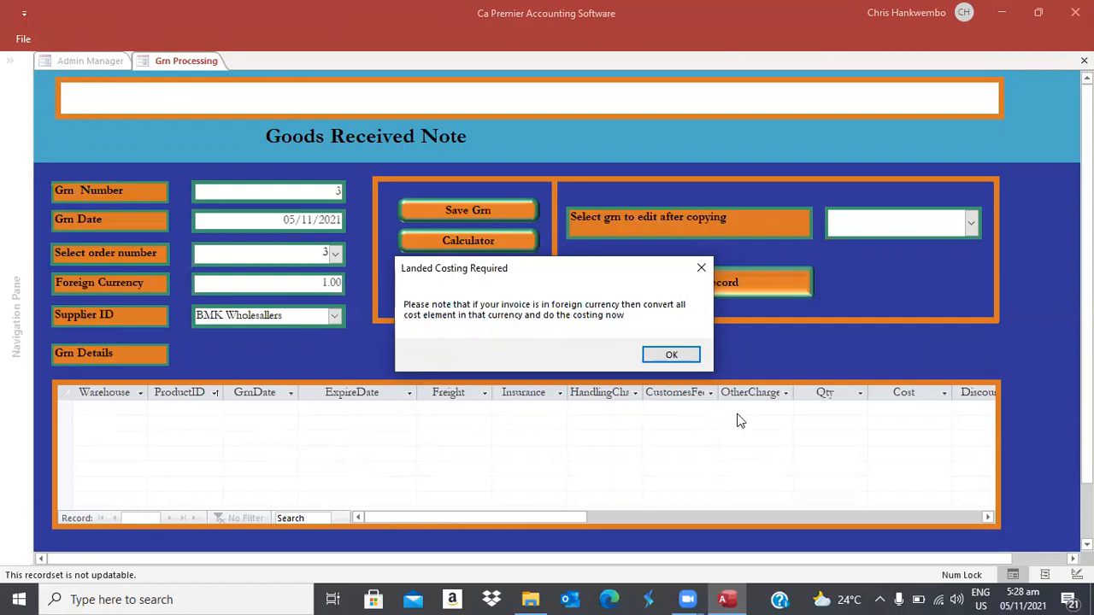
click(672, 355)
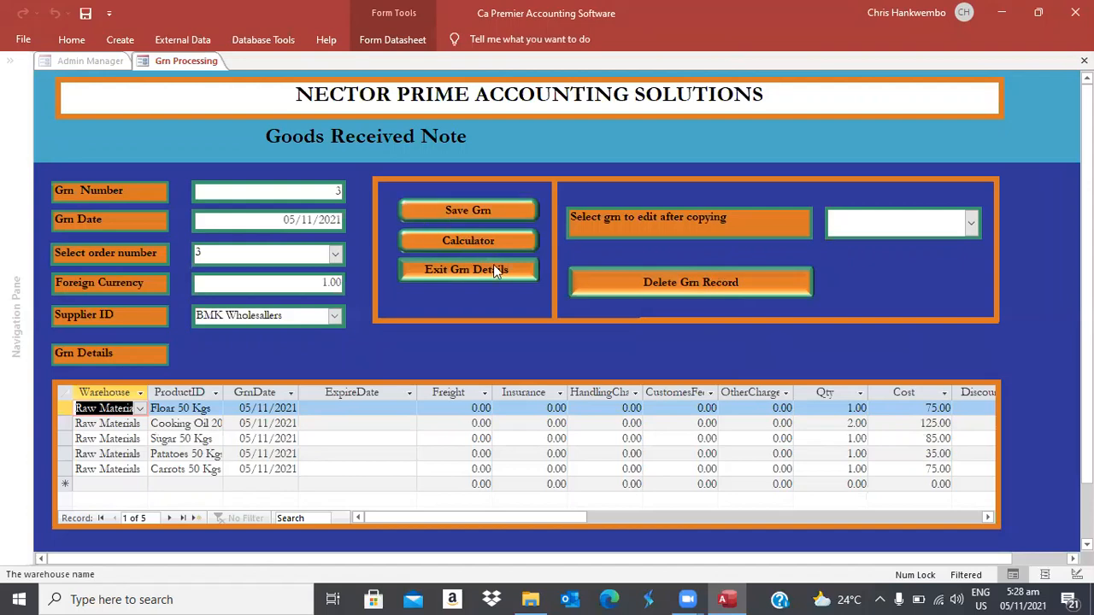
click(446, 212)
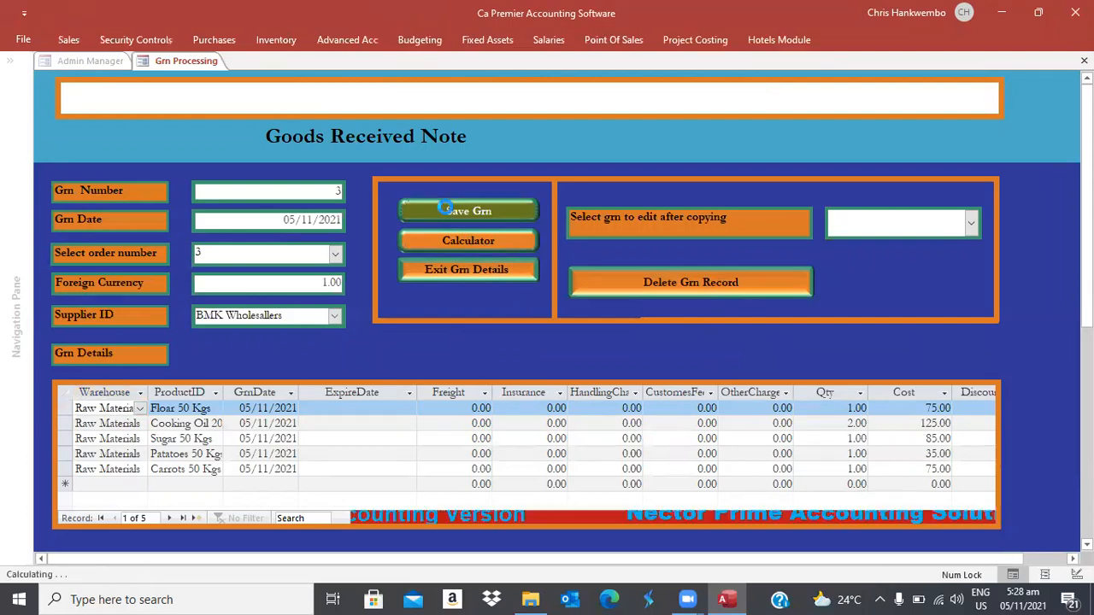
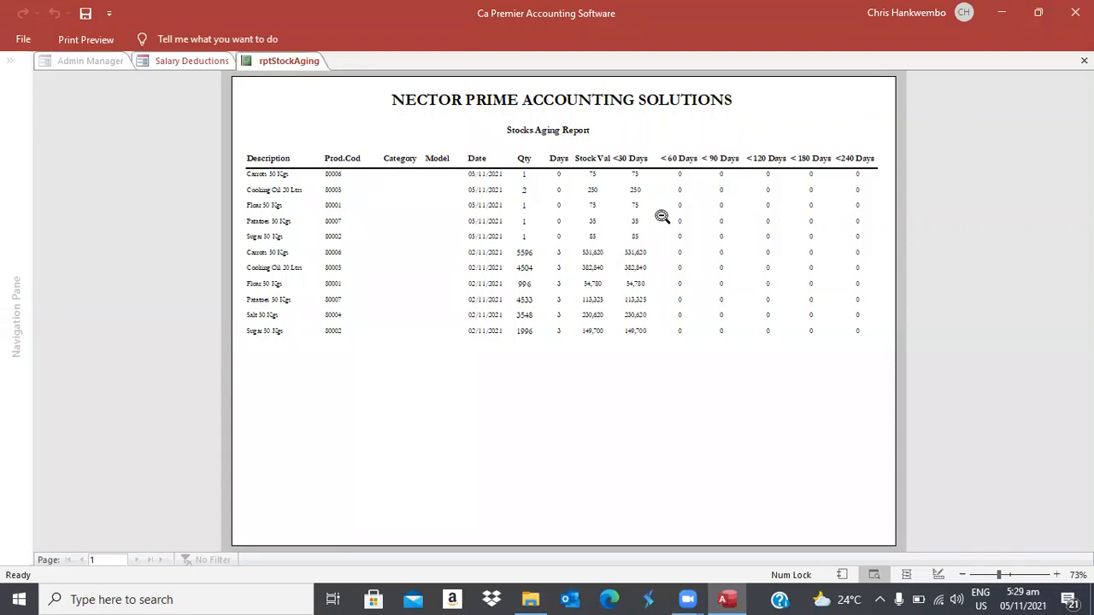
Enlarge the Raw Materials stock aging report to read it, and close it together with its printing form.
click(456, 185)
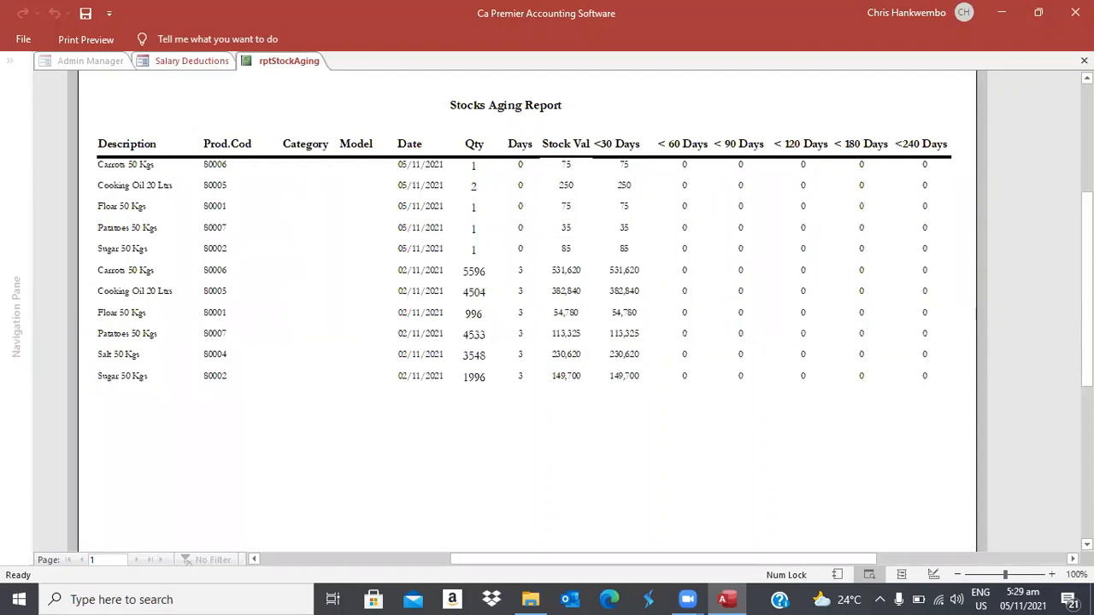
click(1084, 60)
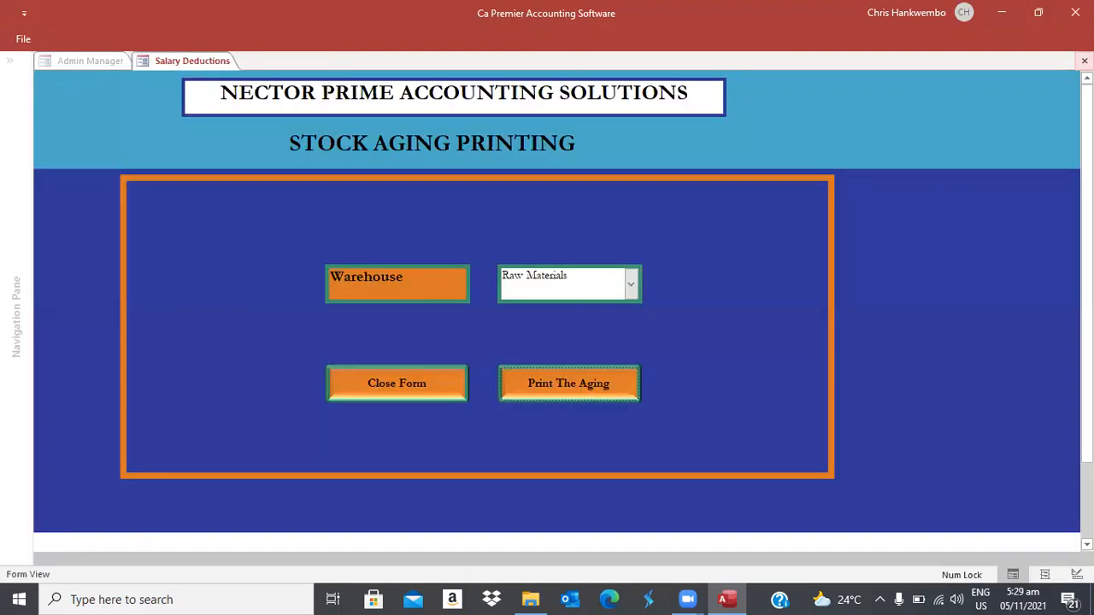
click(397, 383)
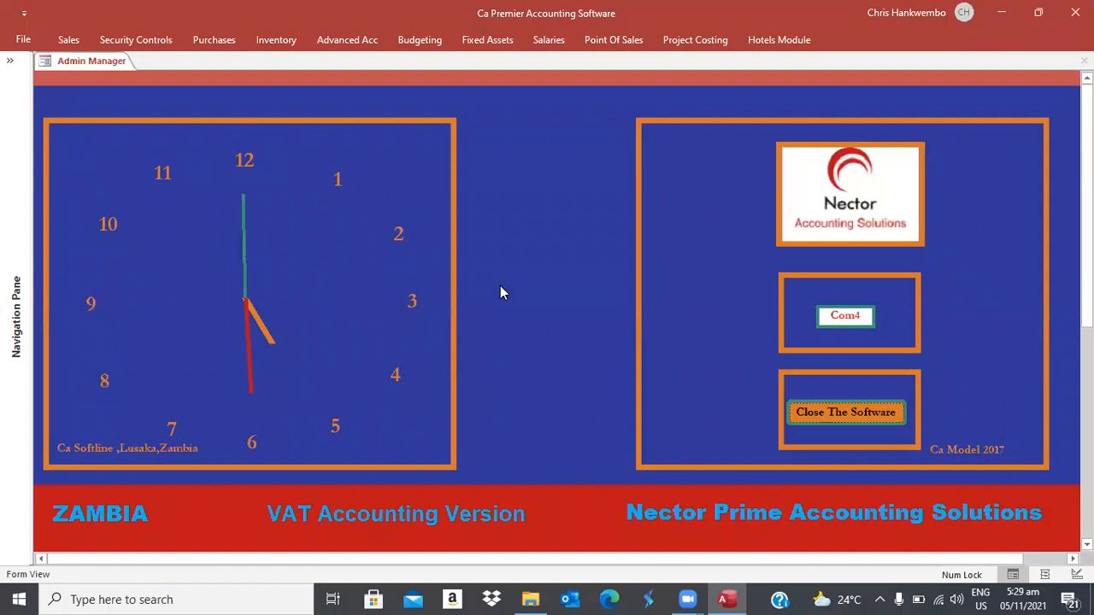
Start a sundry inventory issue for Floar 50 Kgs with a quantity adjustment of 1, accepting the filled-in standard cost.
click(277, 40)
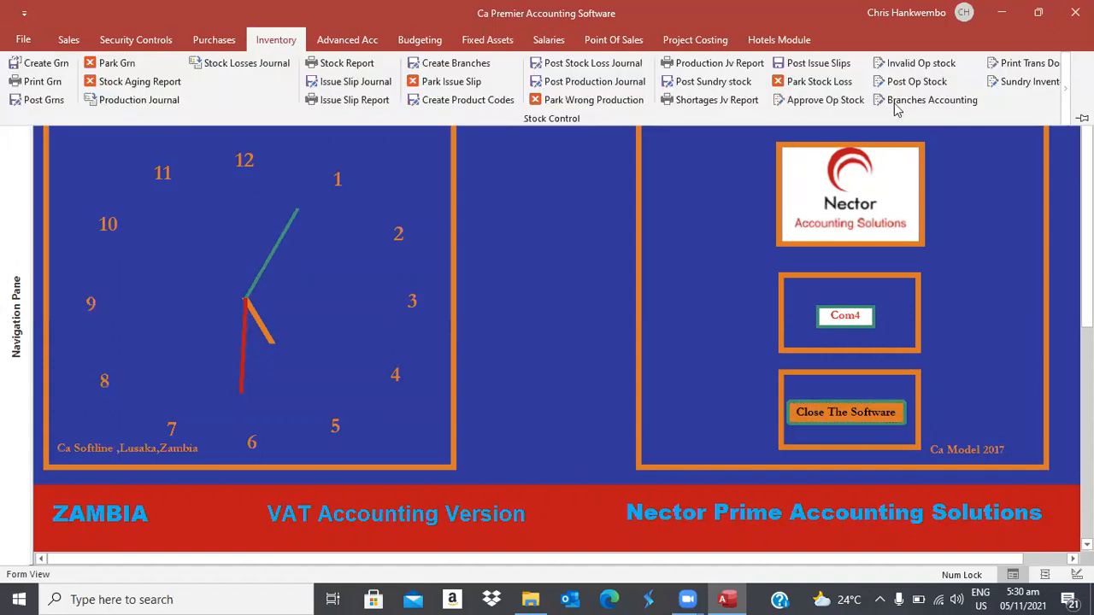
click(1031, 81)
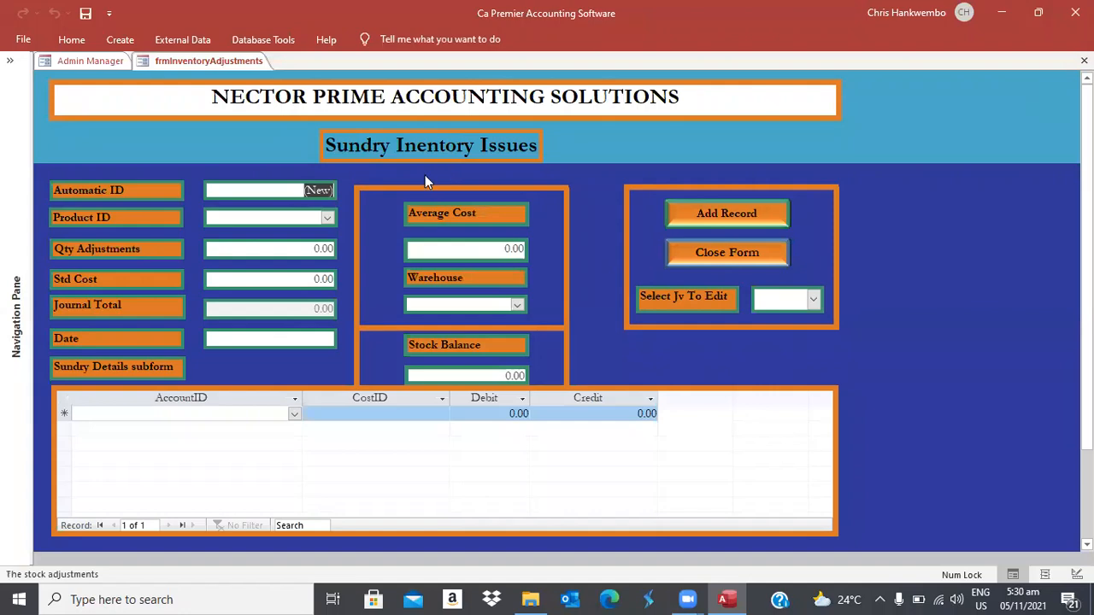
click(323, 218)
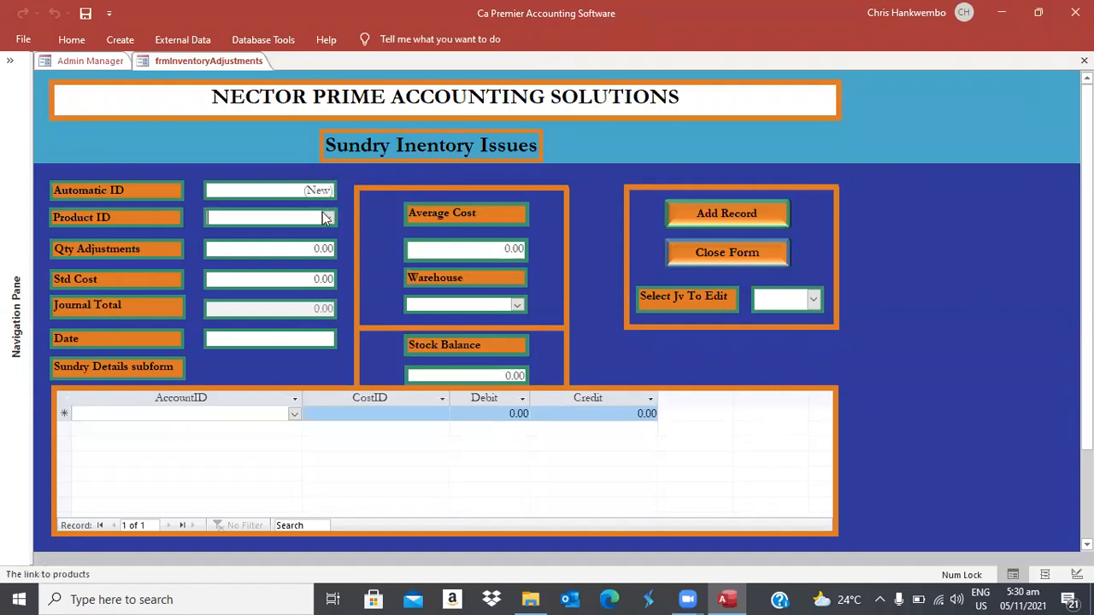
click(329, 217)
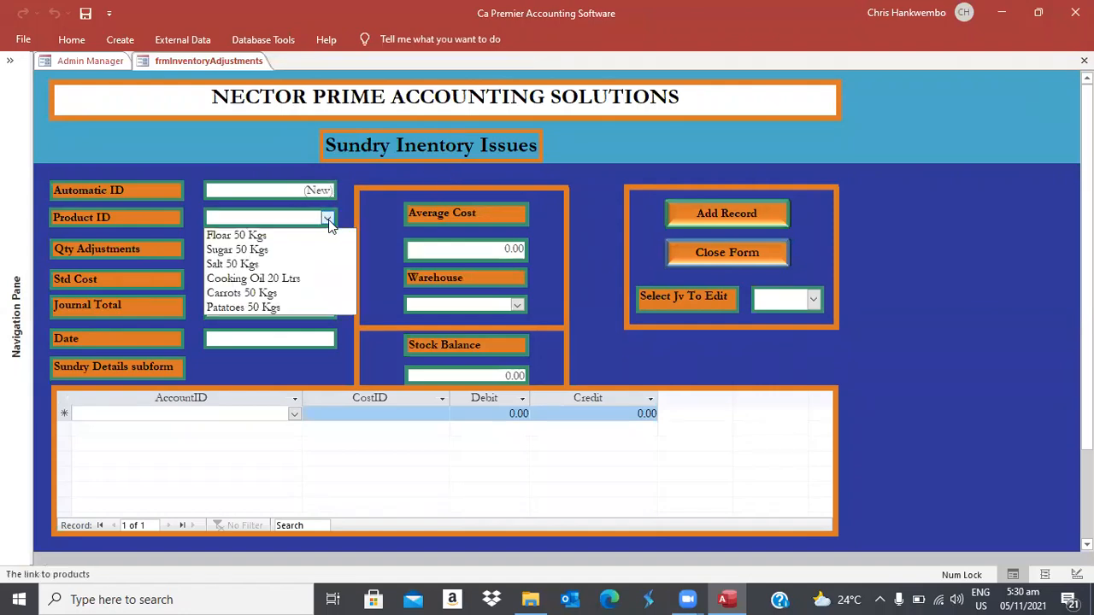
click(261, 241)
key(Tab)
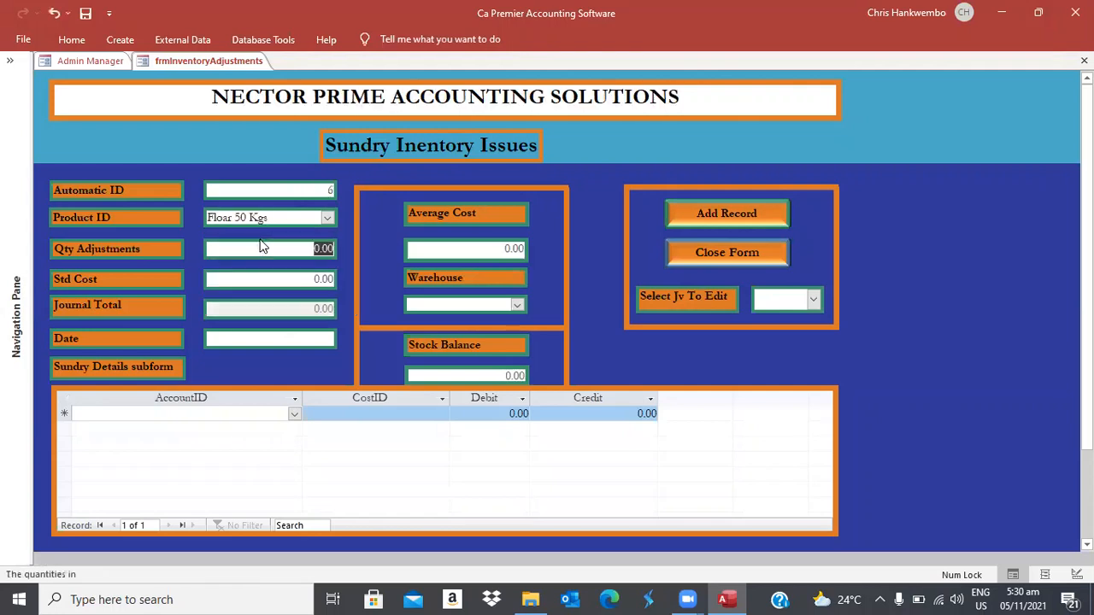
text(1)
key(Tab)
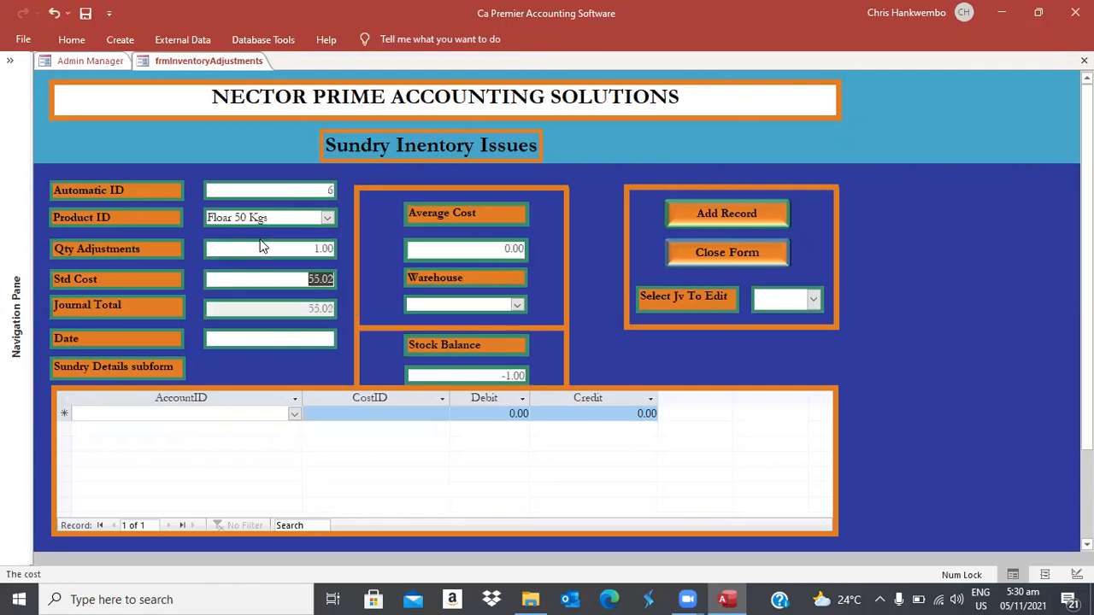
key(Tab)
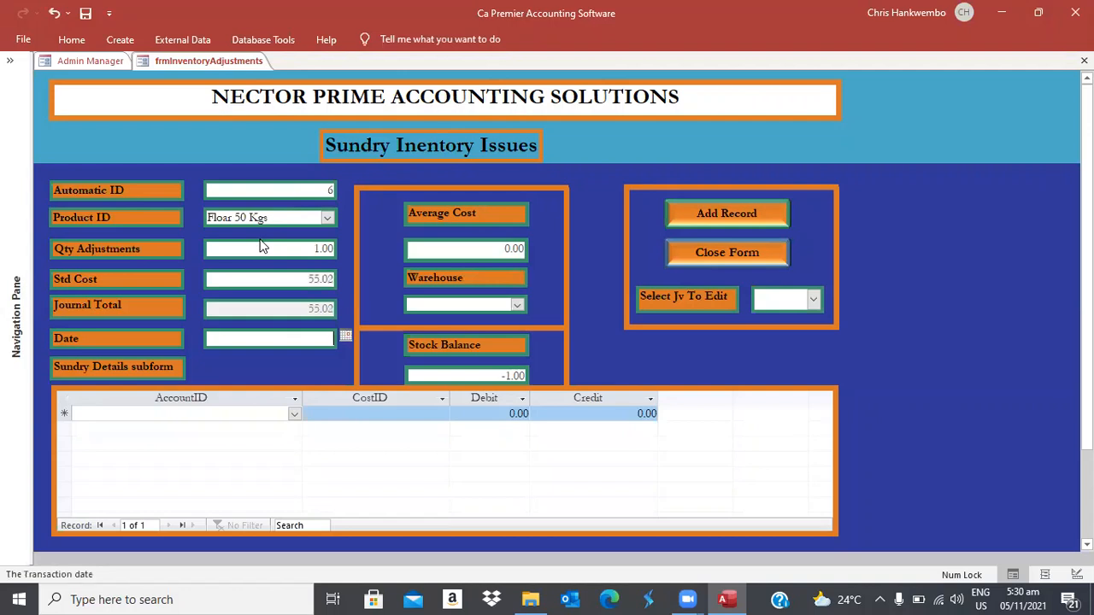
Date the Floar 50 Kgs issue 05/11/2021 and set its warehouse to Raw Materials.
click(345, 337)
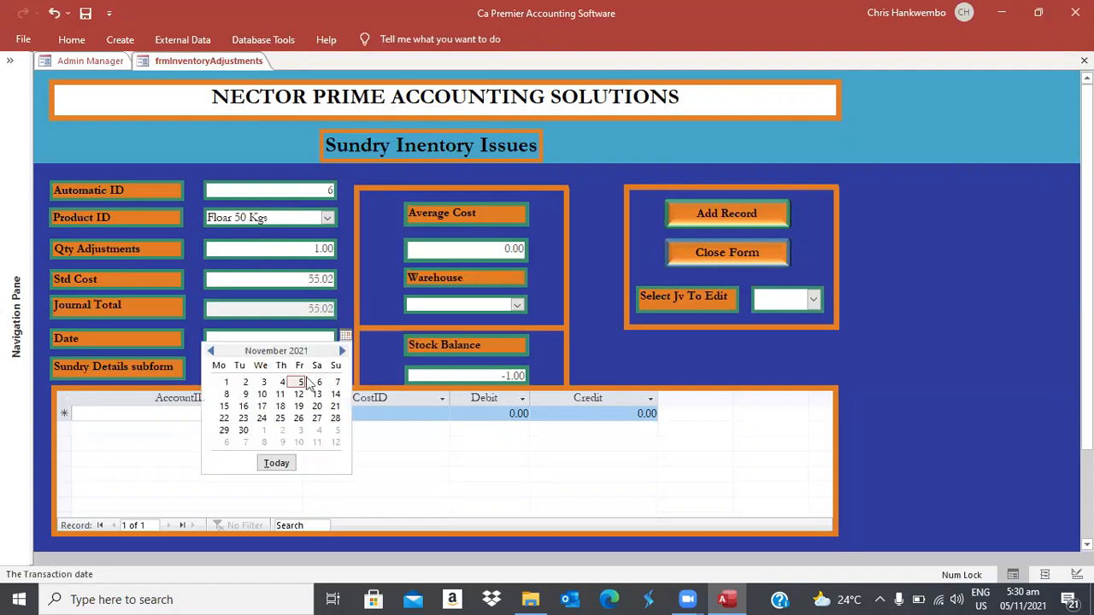
click(300, 385)
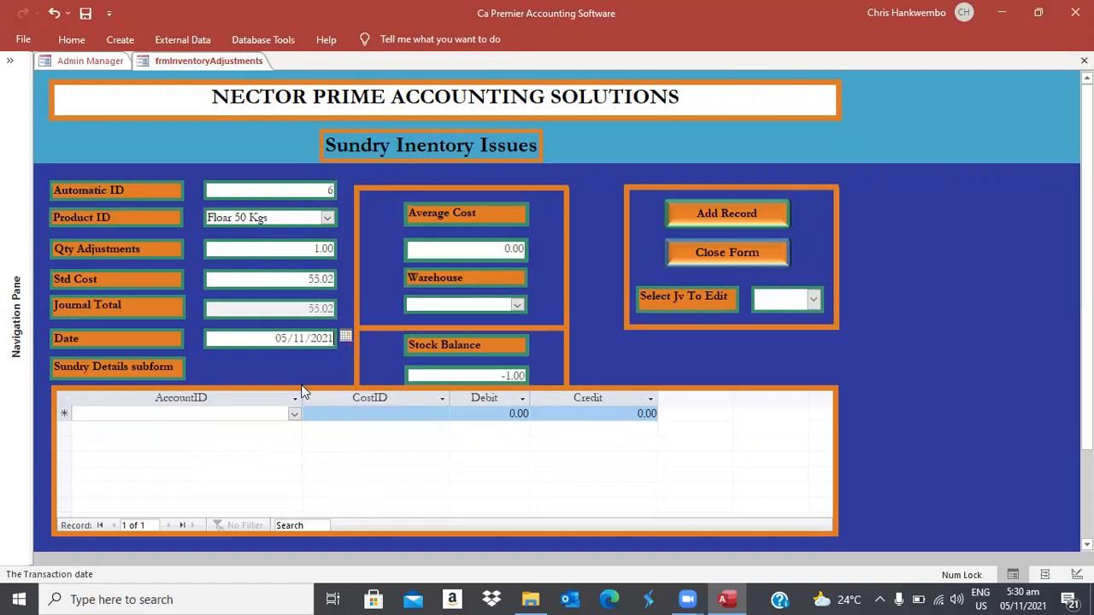
key(Tab)
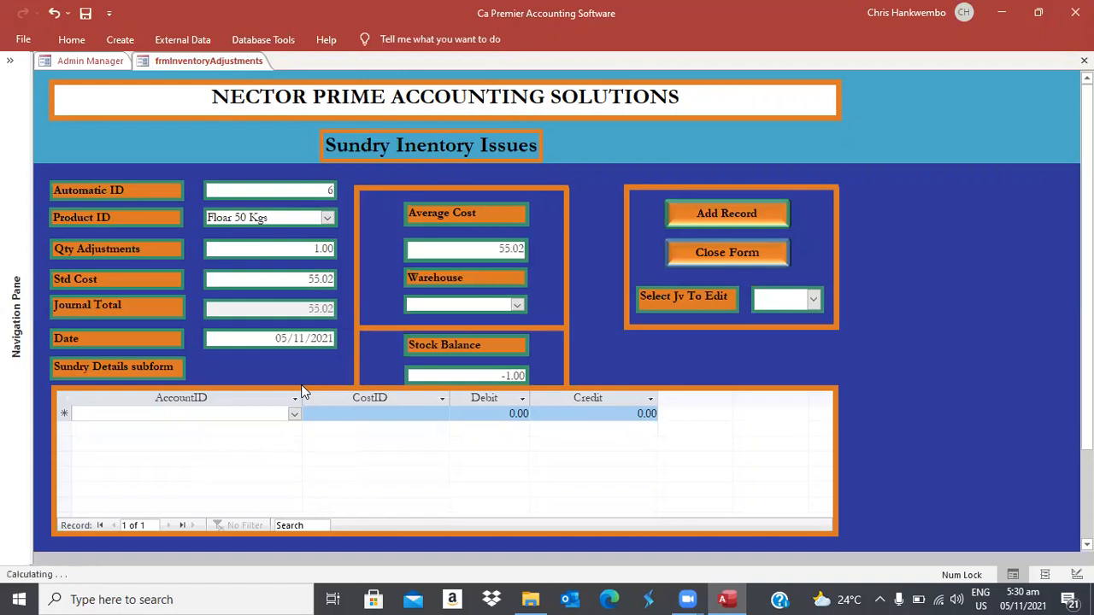
click(519, 306)
click(461, 322)
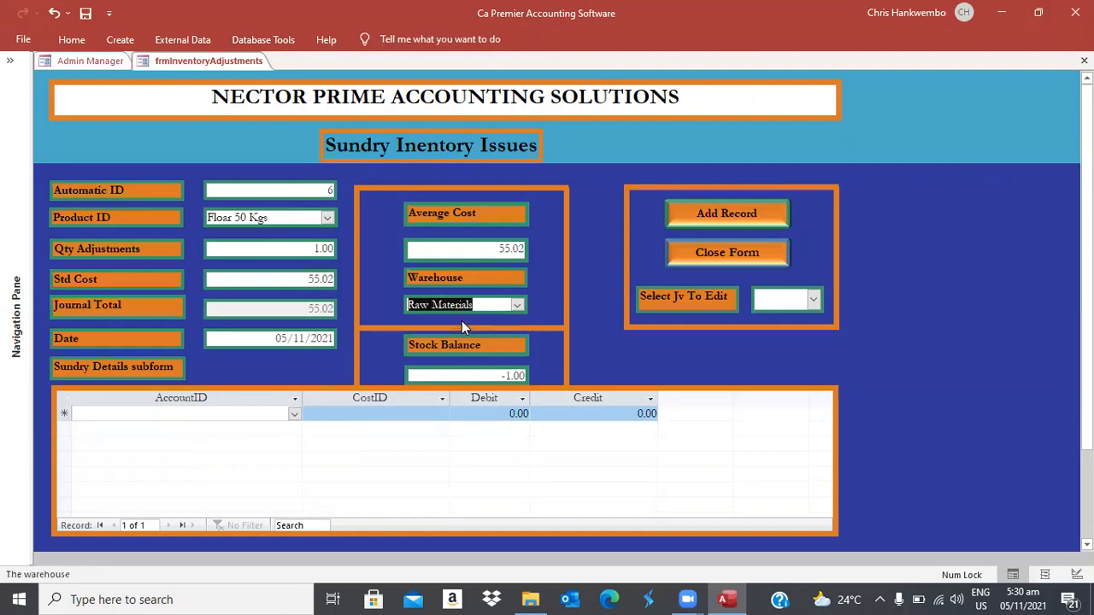
key(Tab)
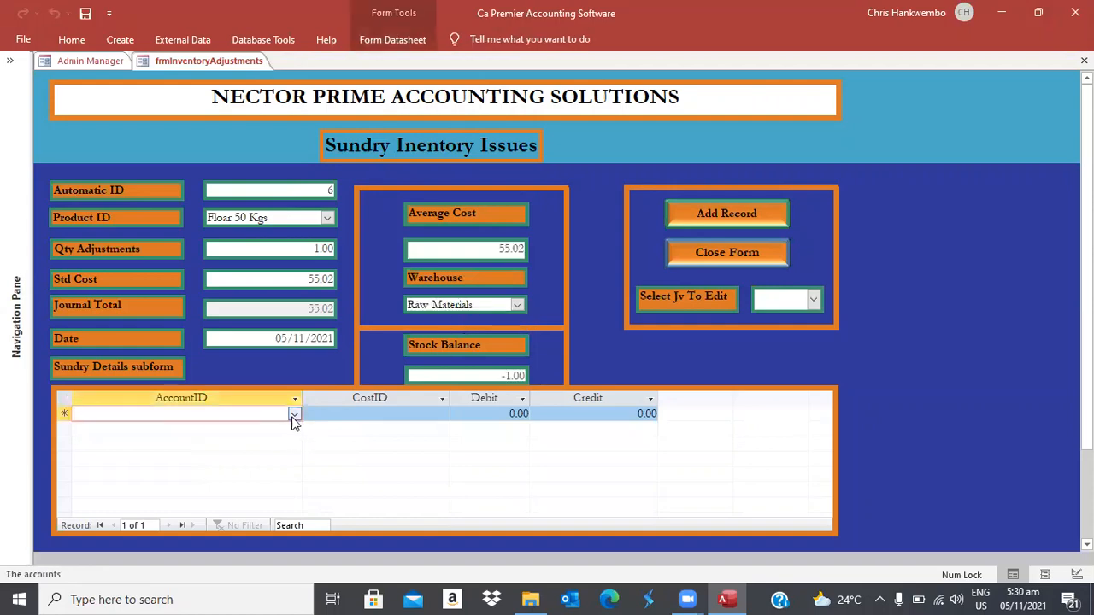
Add a Work in progress detail line for the Floar issue with cost centre Production and a debit of 55.02.
click(294, 415)
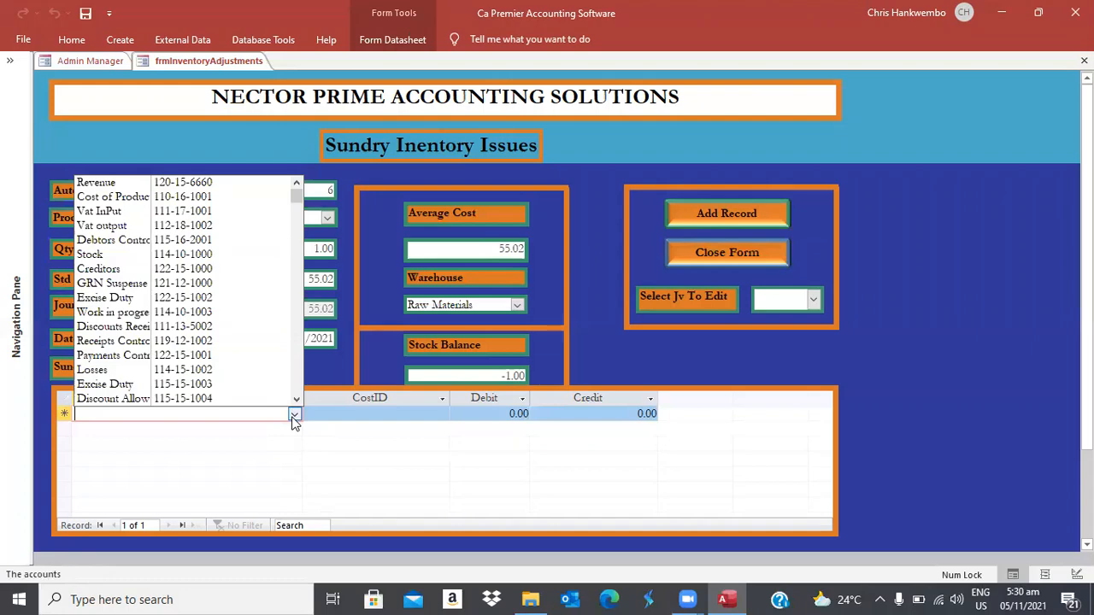
text(work in progress)
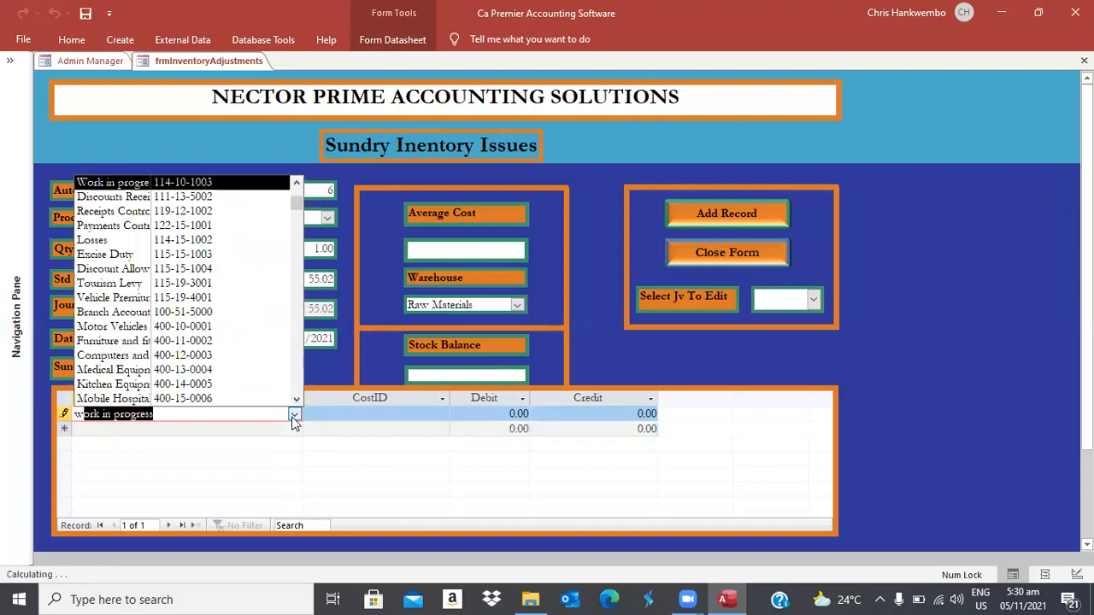
key(Tab)
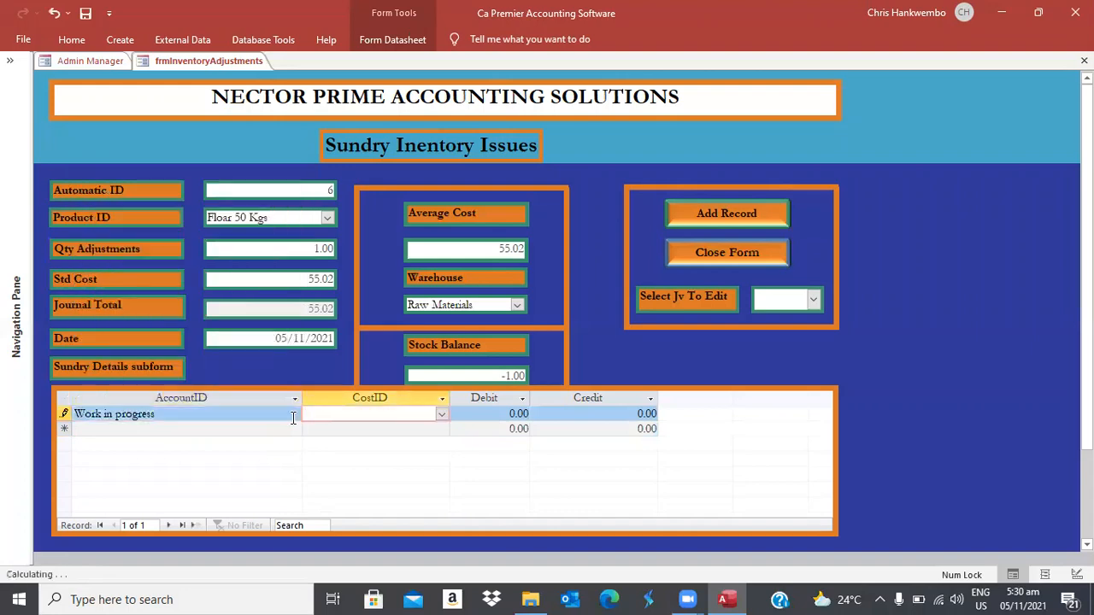
click(441, 415)
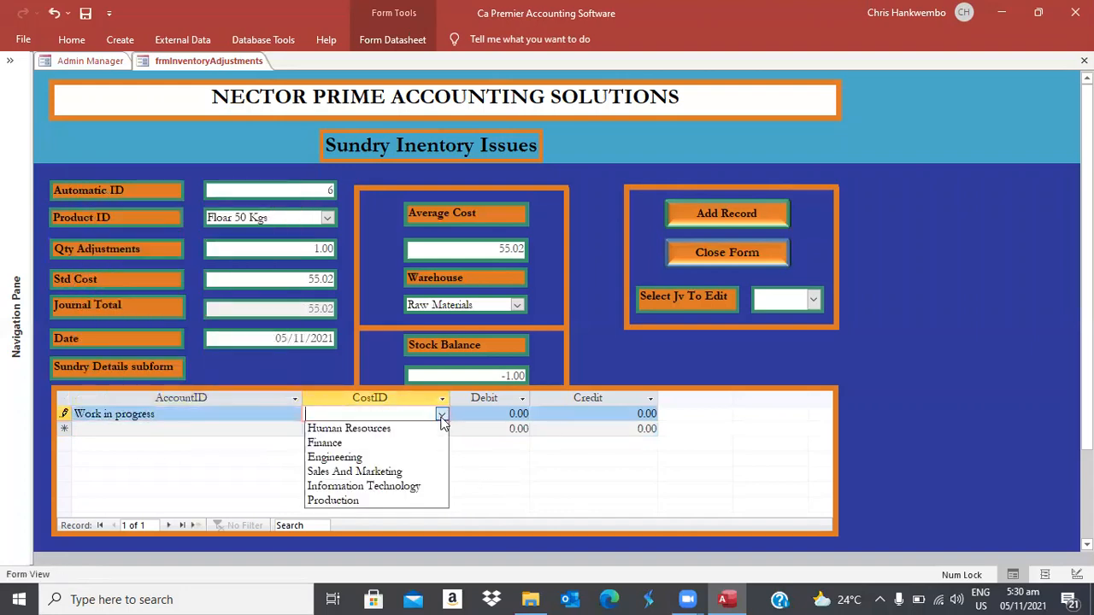
click(345, 500)
key(Tab)
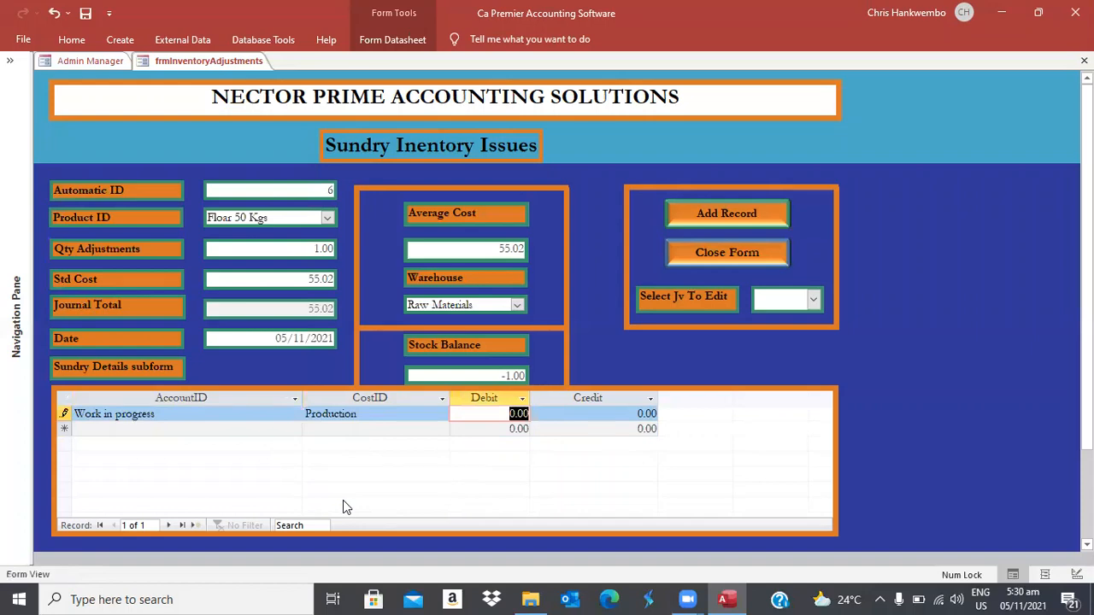
text(55.02)
key(Tab)
key(Tab)
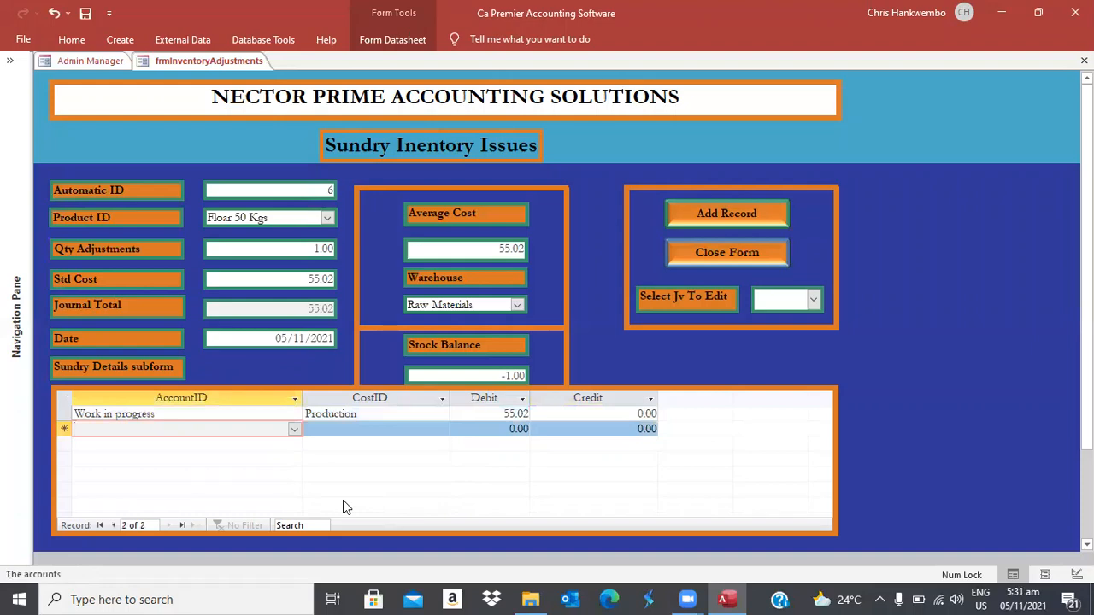
Add a balancing Stock line with cost centre Production and a credit of 55.02, and move on to a new issue record.
text(stock)
key(Tab)
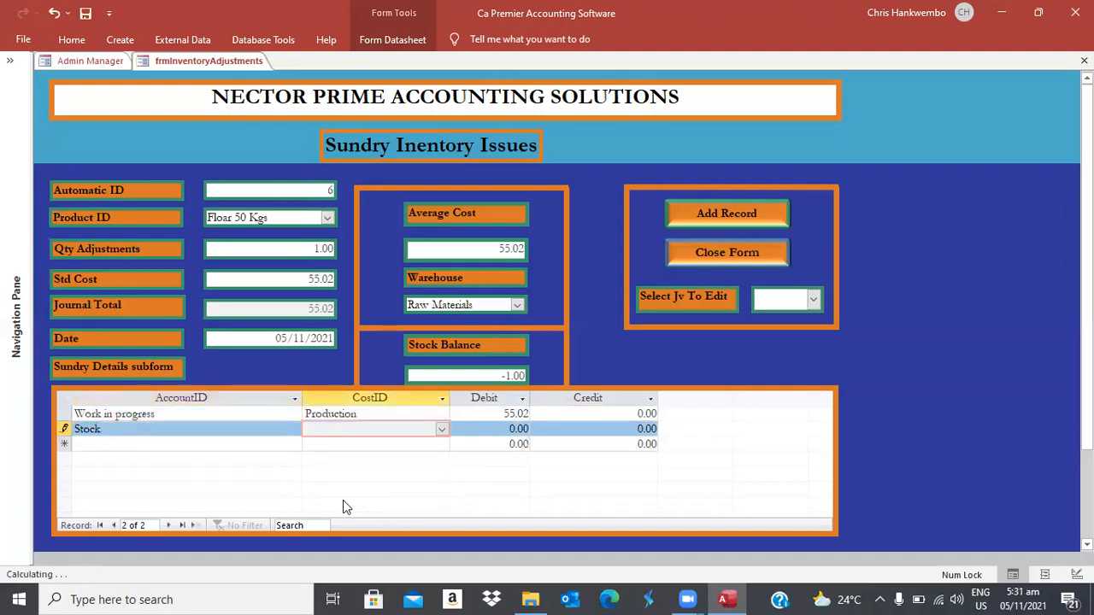
text(production)
key(Tab)
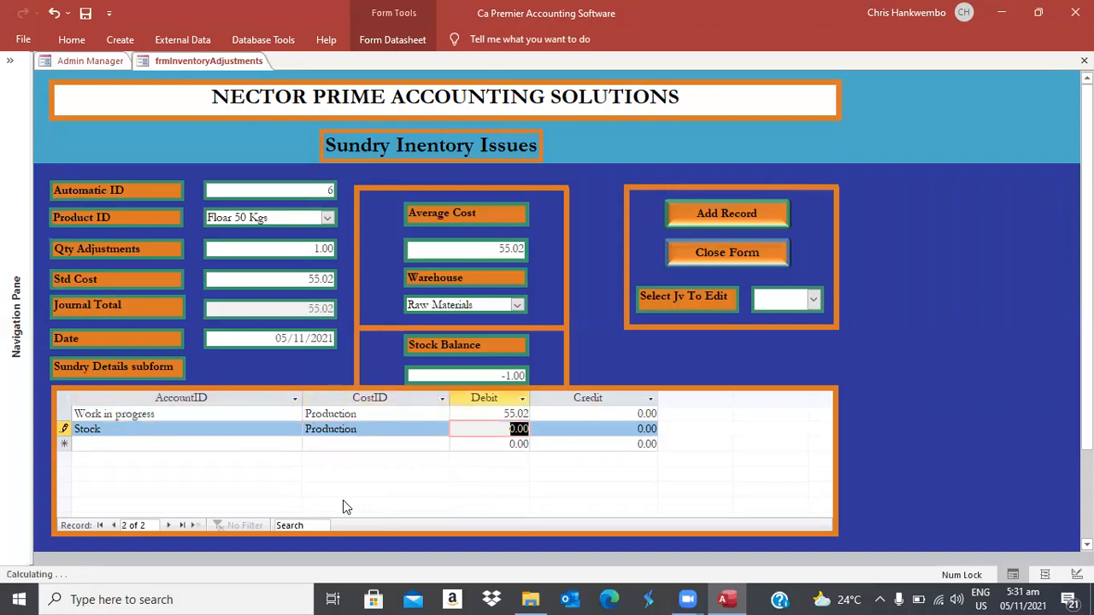
key(Tab)
text(55.02)
key(Tab)
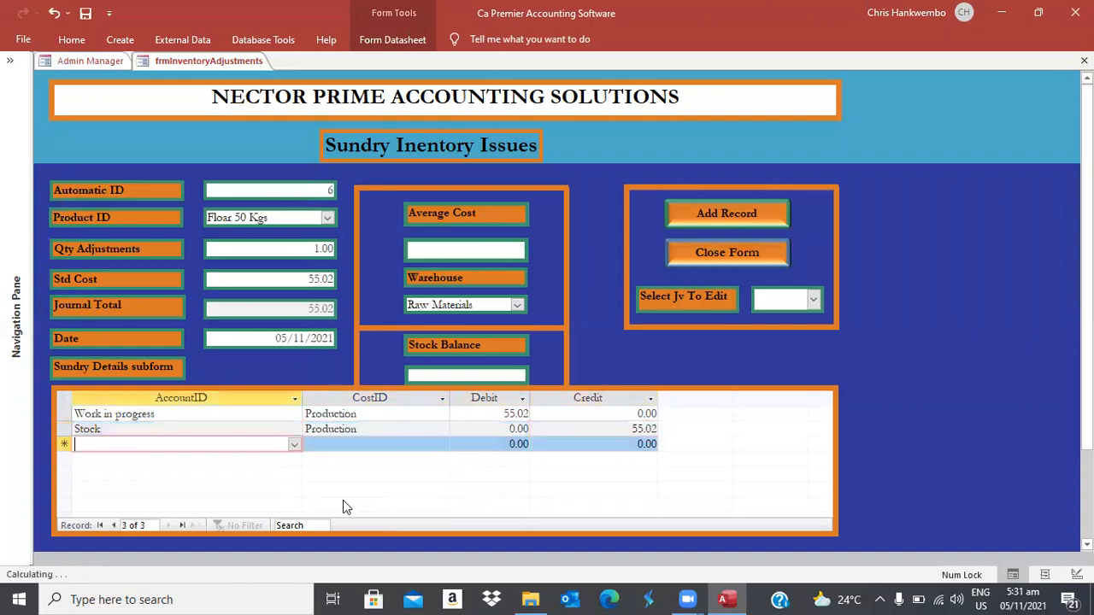
click(699, 214)
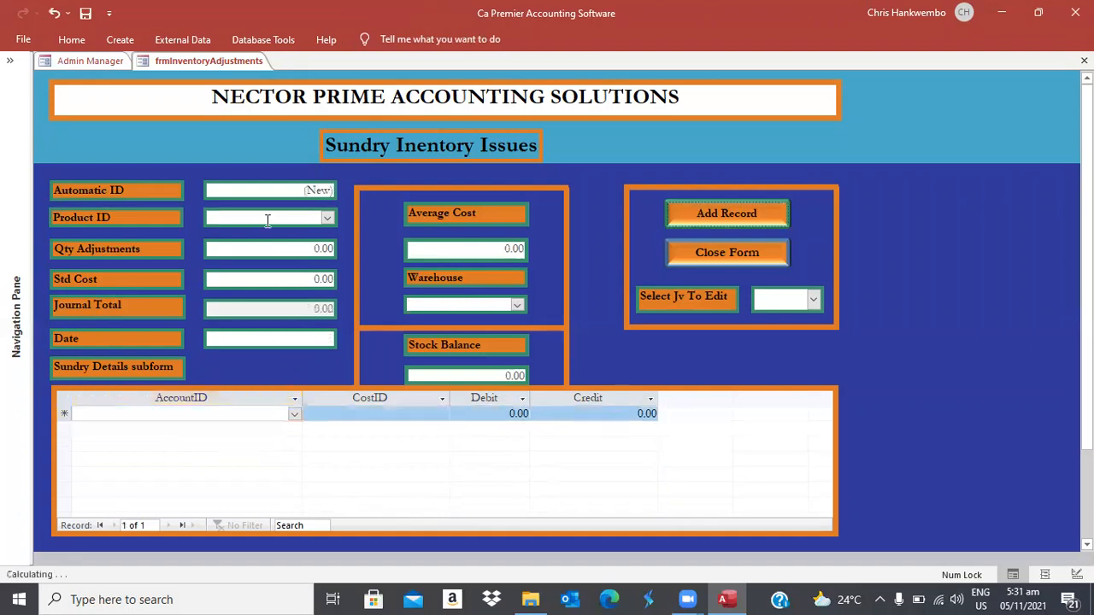
Choose Sugar 50 Kgs as the product with a quantity adjustment of 1, accepting the filled-in standard cost.
click(328, 216)
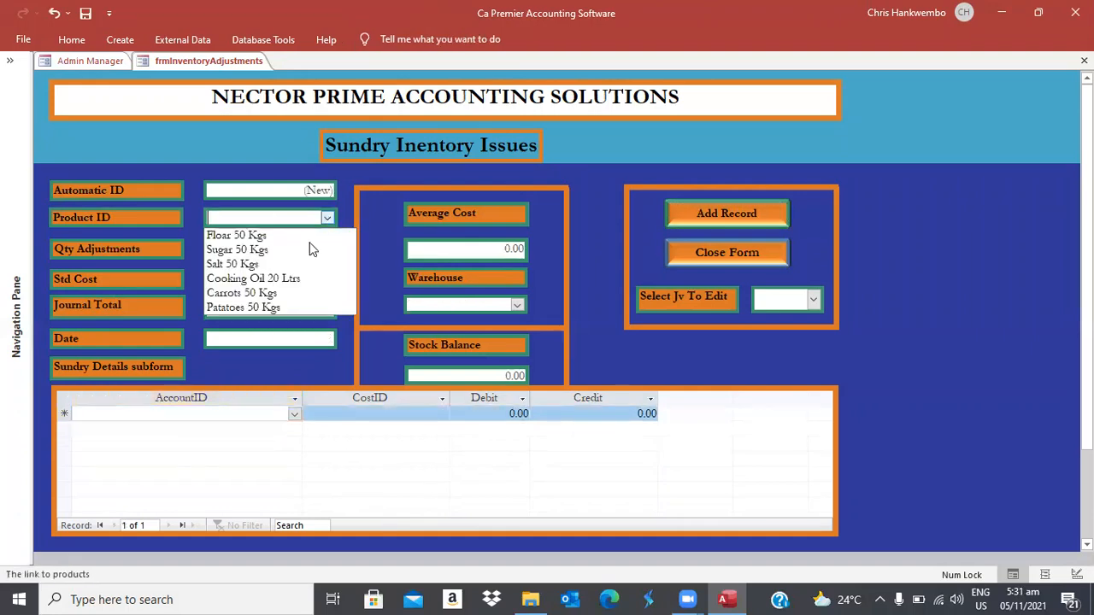
click(246, 250)
key(Caps_Lock)
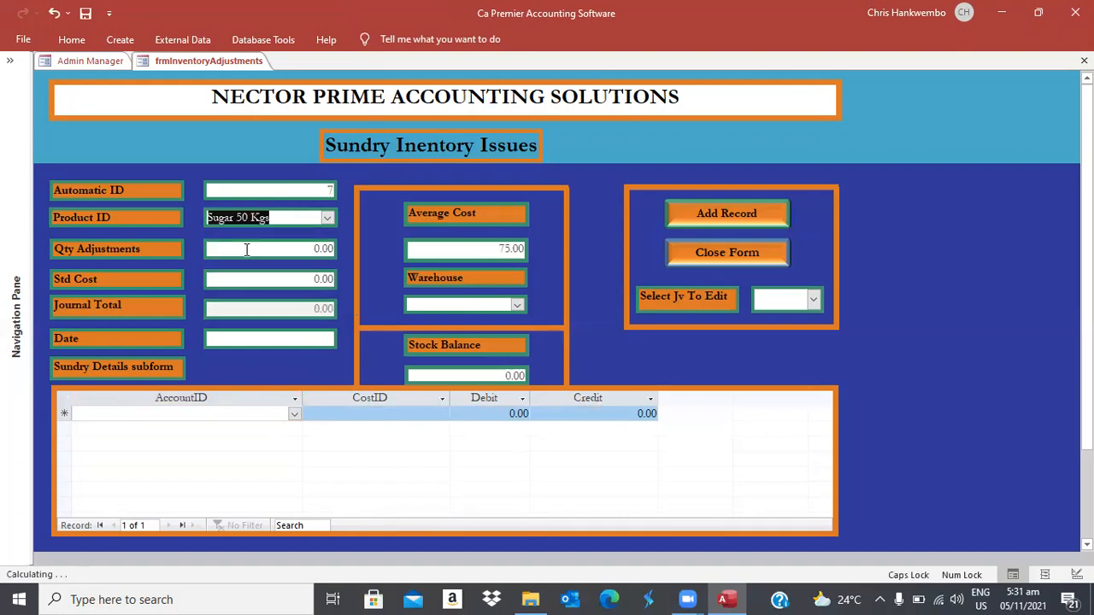
key(Caps_Lock)
key(Tab)
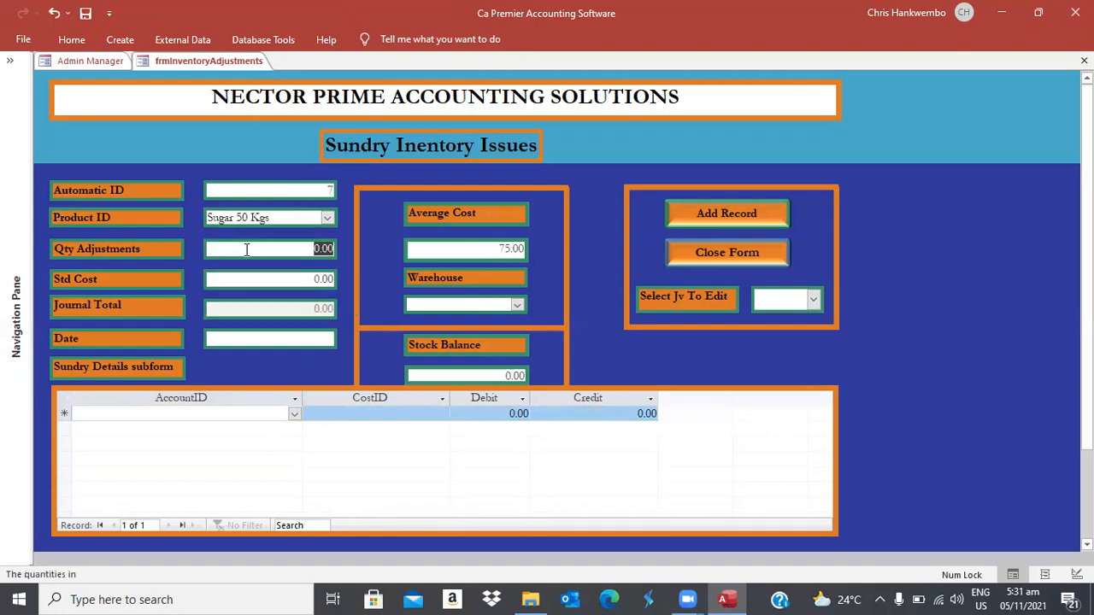
text(1)
key(Tab)
key(Tab)
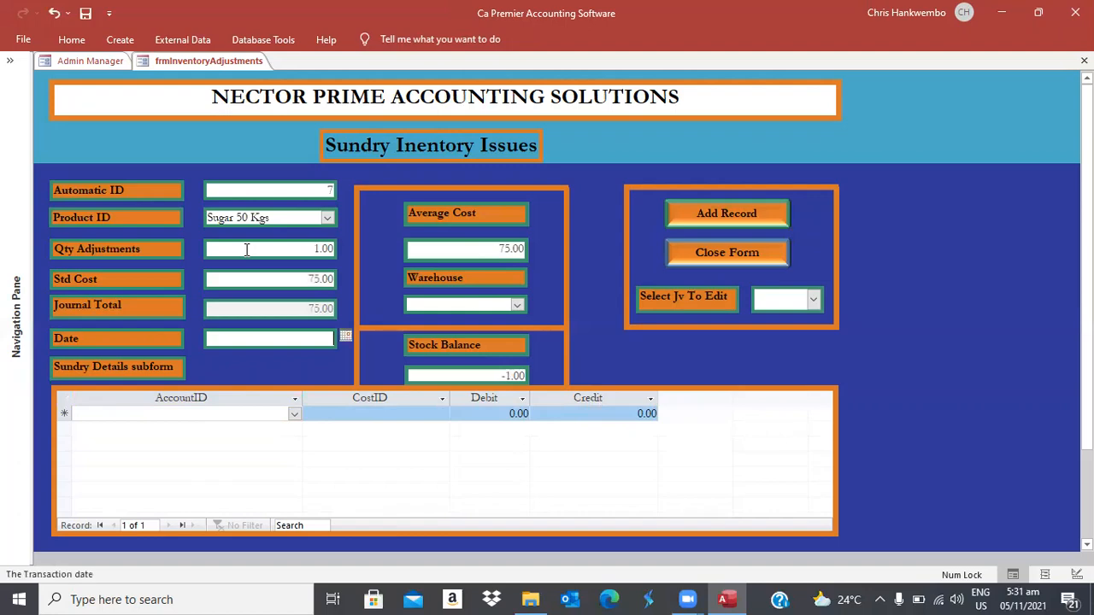
Date the Sugar 50 Kgs issue 05/11/2021 and set its warehouse to Raw Materials.
click(345, 339)
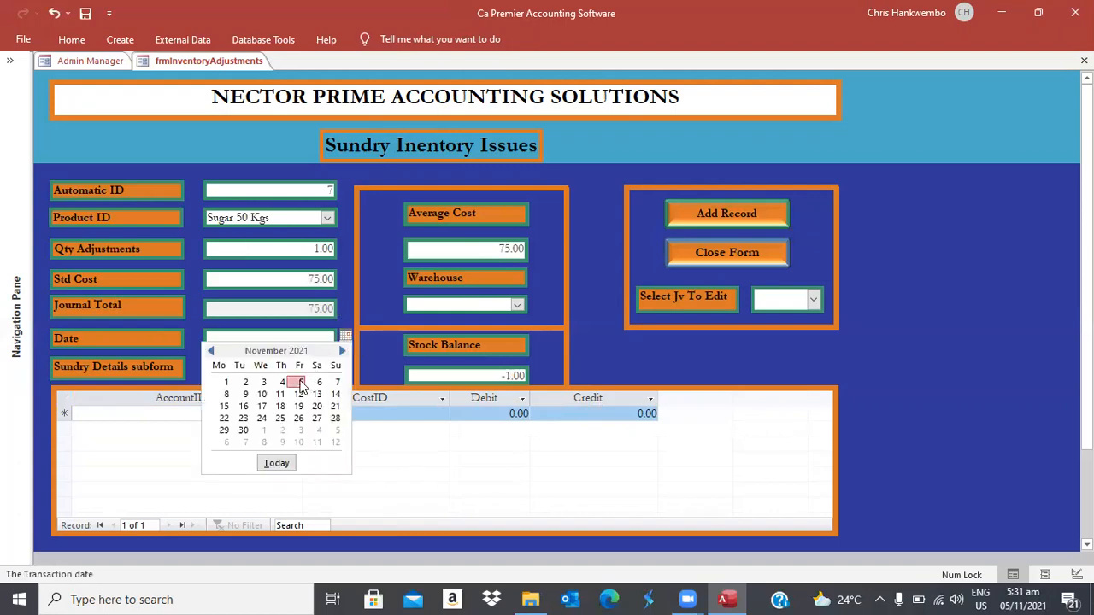
click(300, 383)
click(517, 306)
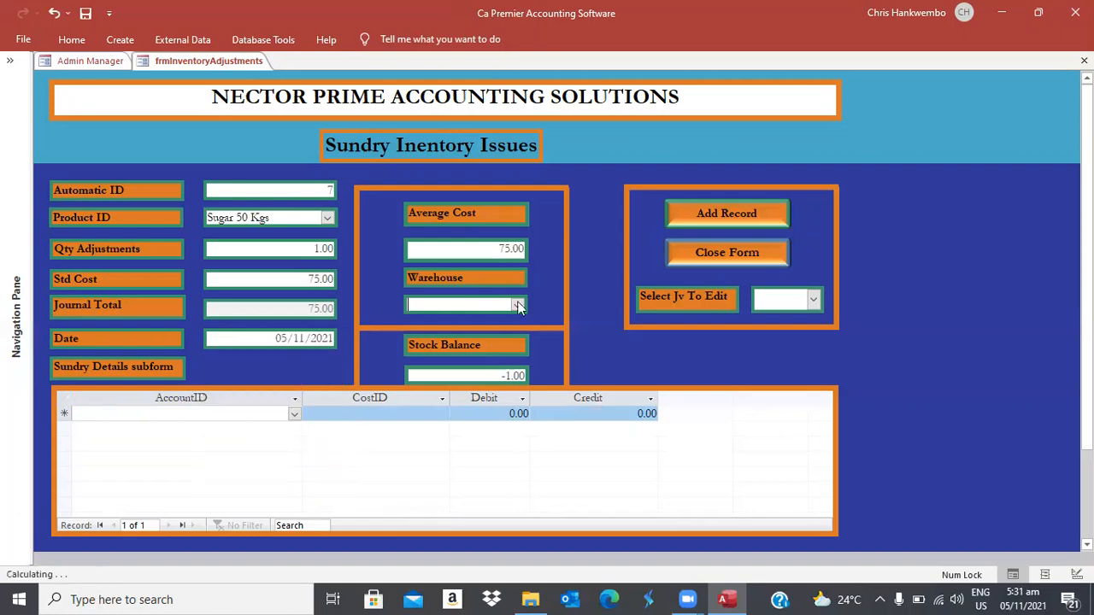
click(517, 306)
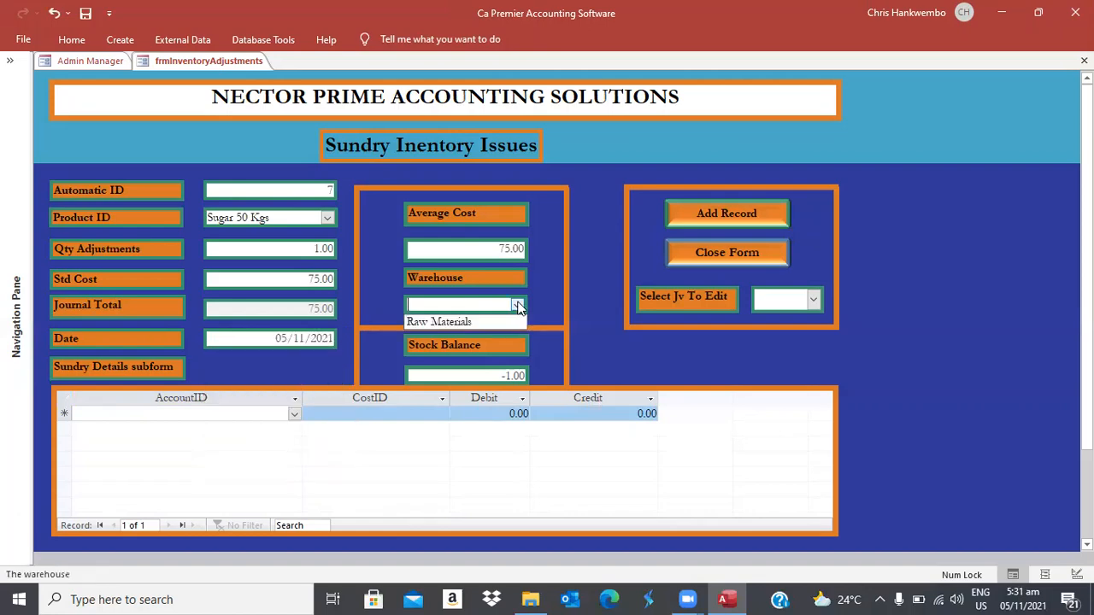
click(496, 323)
key(Tab)
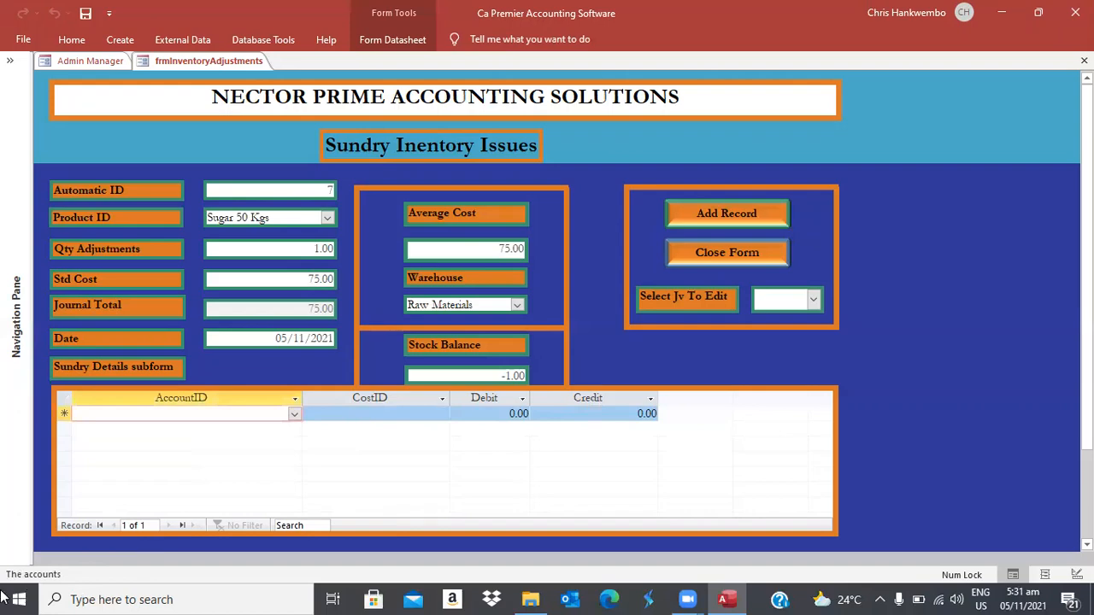
Add a Work in progress detail line for the Sugar 50 Kgs issue with cost centre Production and a debit of 75.
text(Work in progress)
key(Tab)
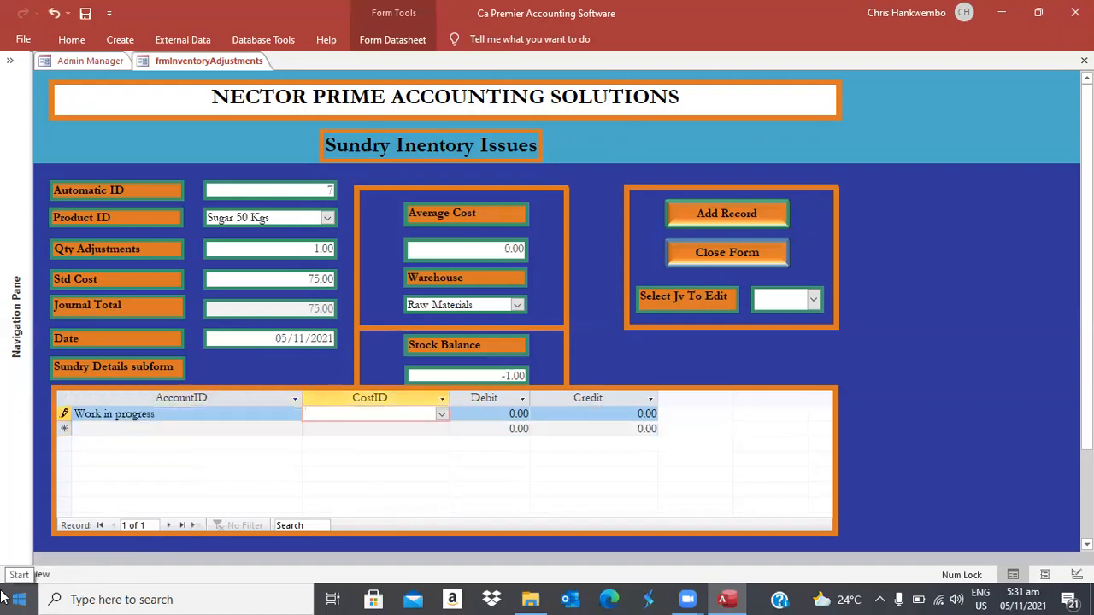
text(Production)
key(Tab)
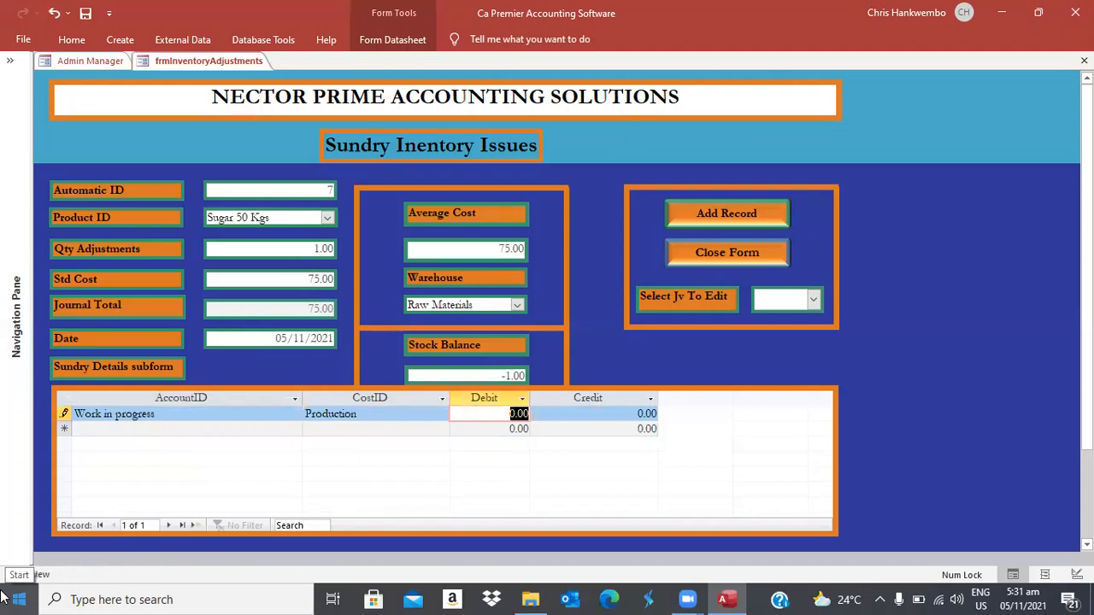
text(75)
key(Tab)
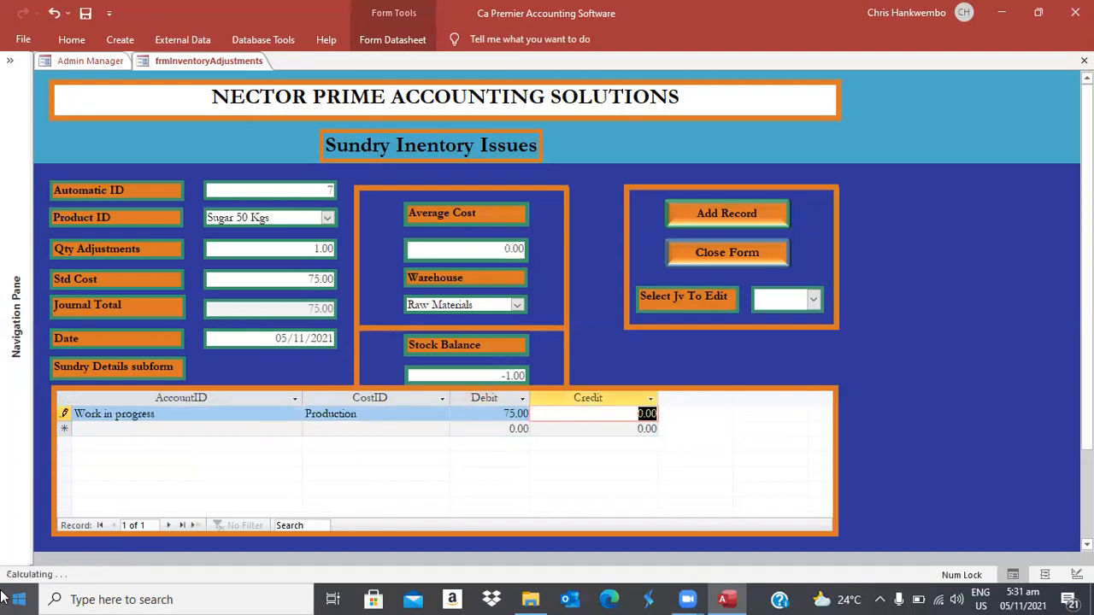
Add a balancing Stock line to the sugar issue with cost centre Production and a credit of 75, and start a new issue record.
key(Tab)
text(st)
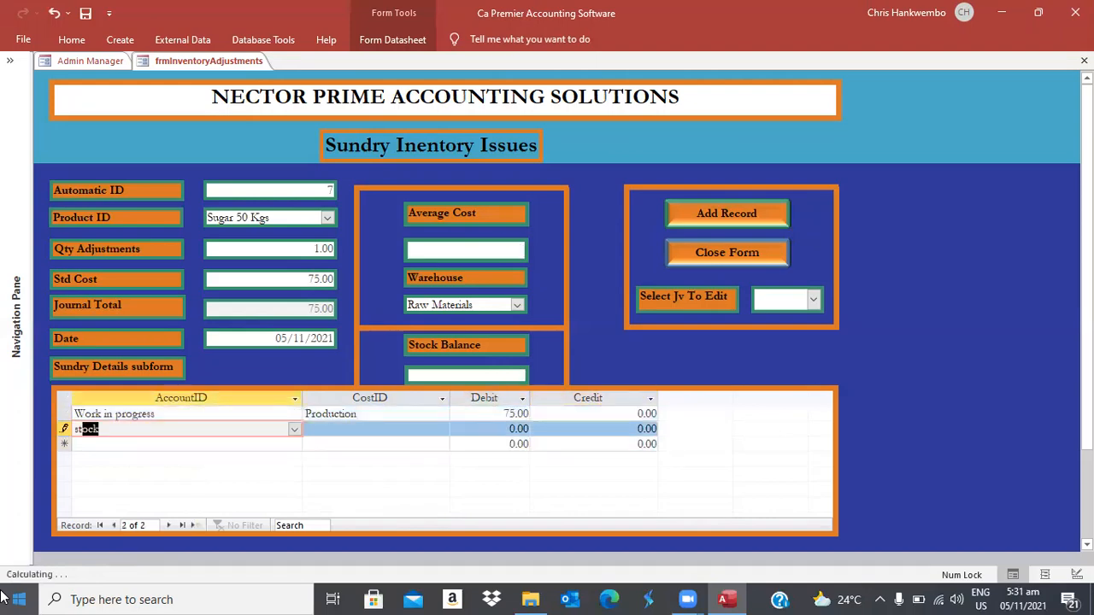
key(Tab)
text(pr)
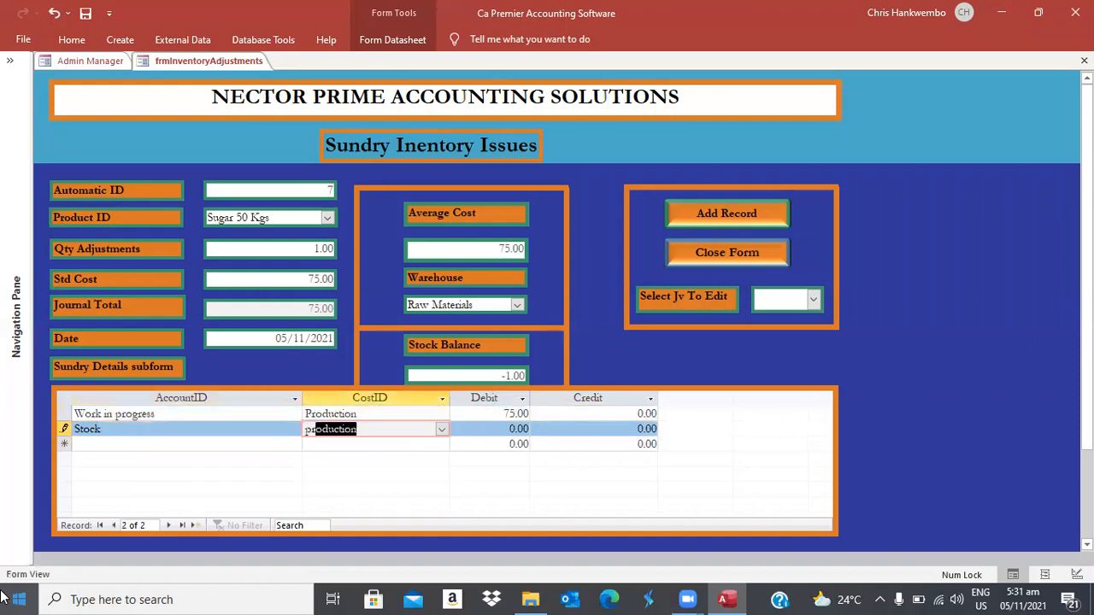
key(Tab)
key(Tab)
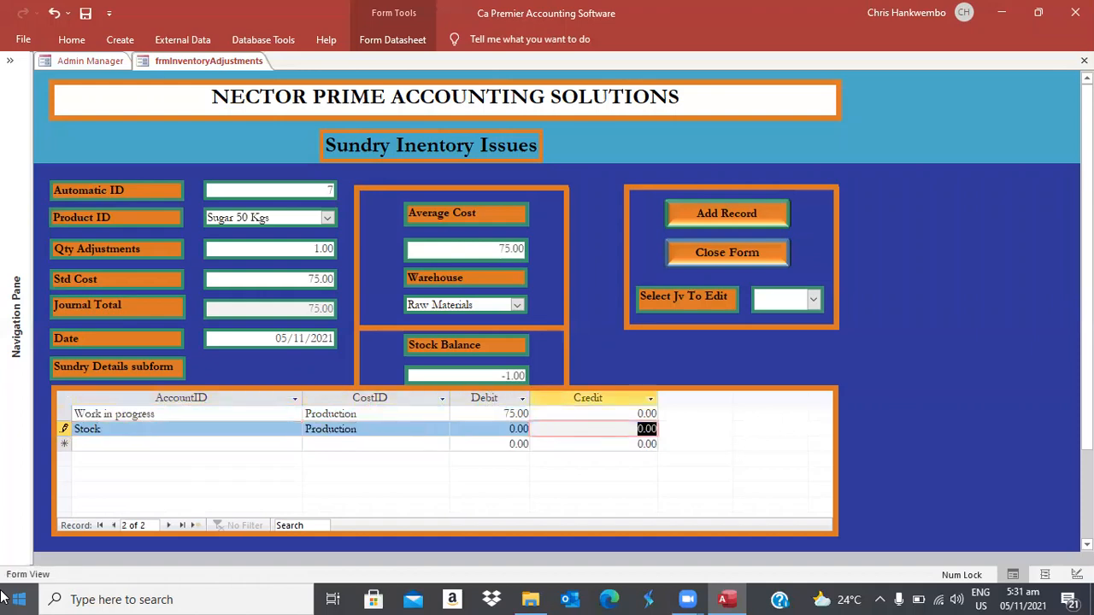
text(75)
key(Tab)
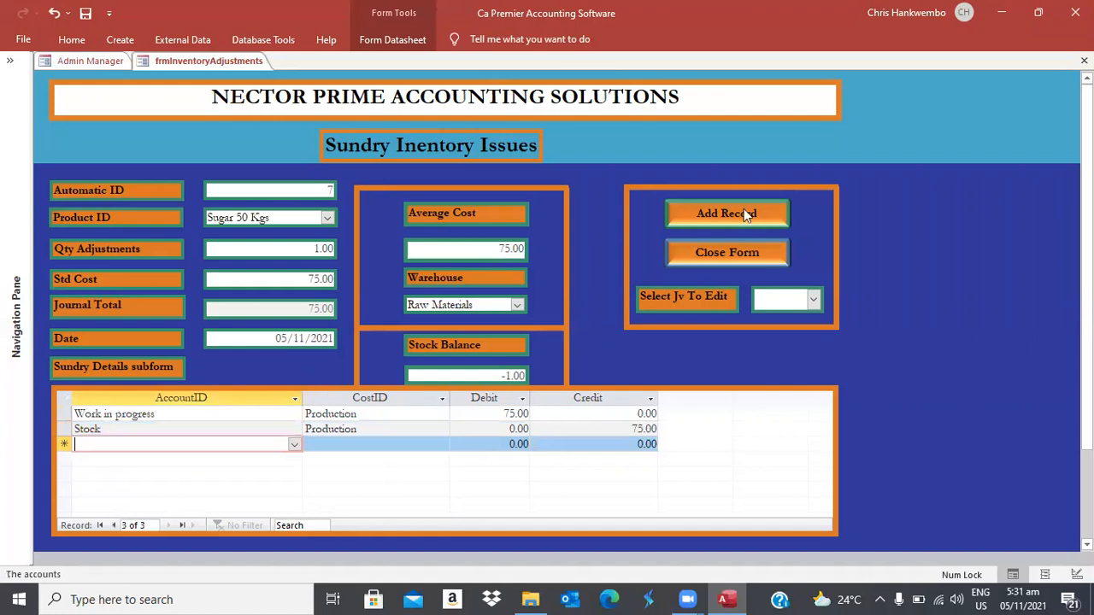
click(696, 223)
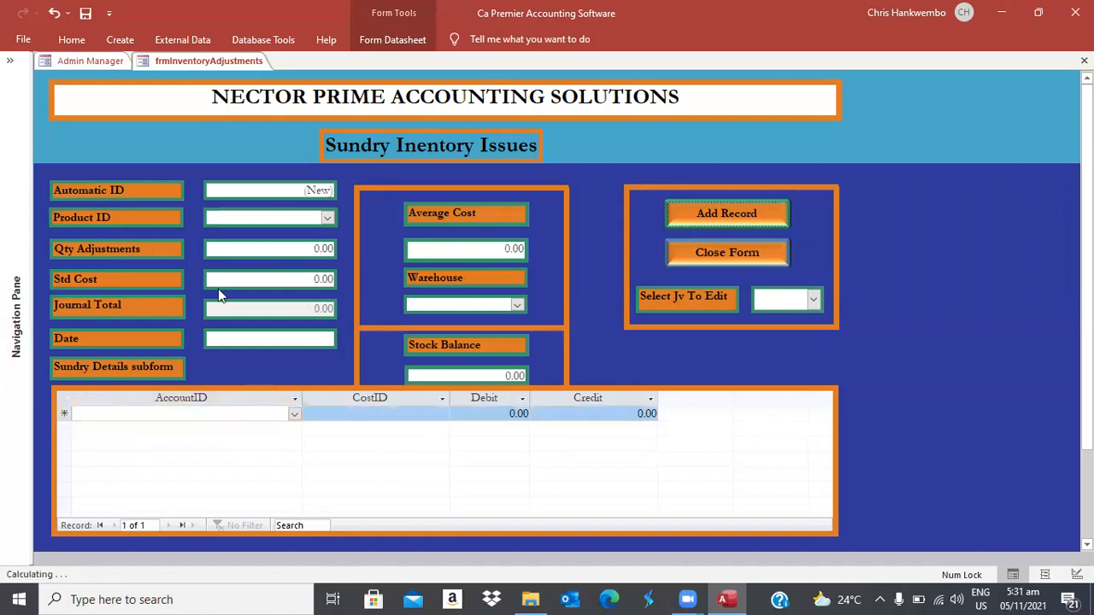
Choose Salt 50 Kgs as the product with a quantity adjustment of 1, accepting the filled-in standard cost.
click(328, 219)
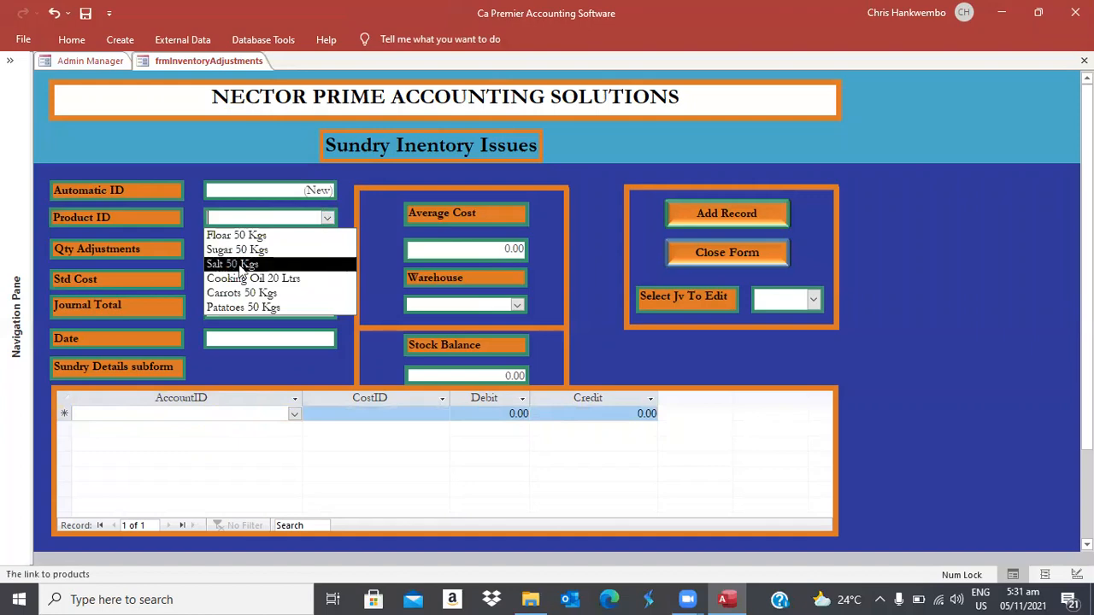
click(232, 264)
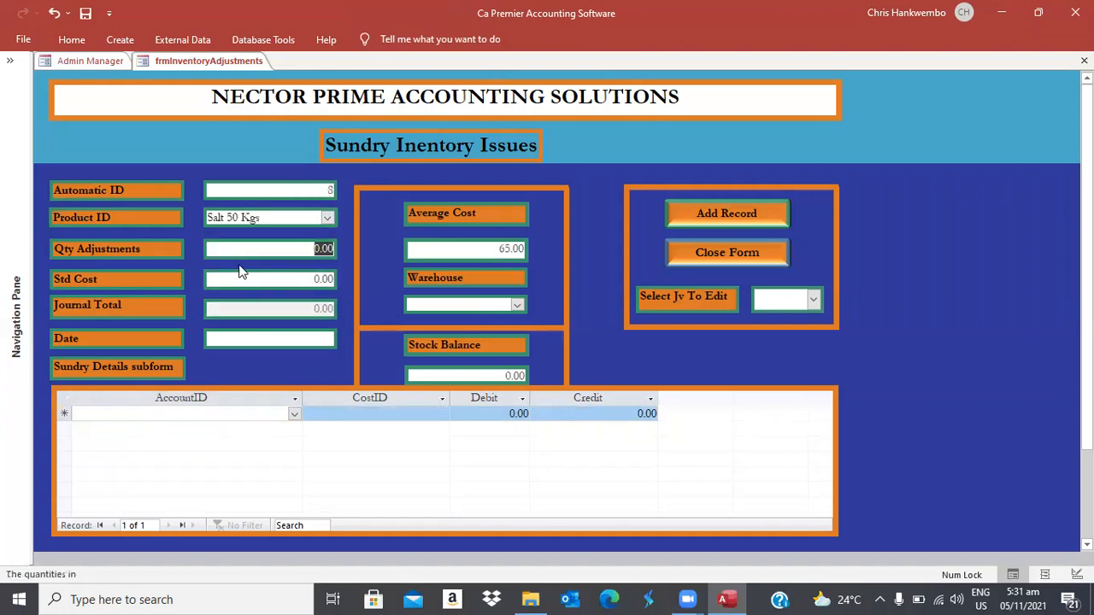
text(1)
key(Tab)
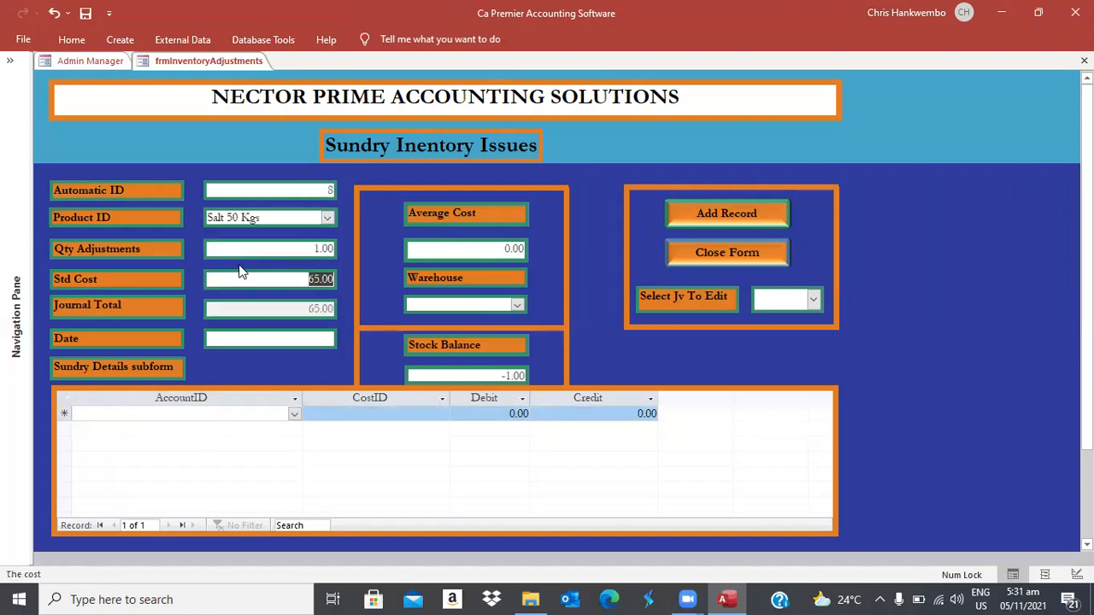
key(Tab)
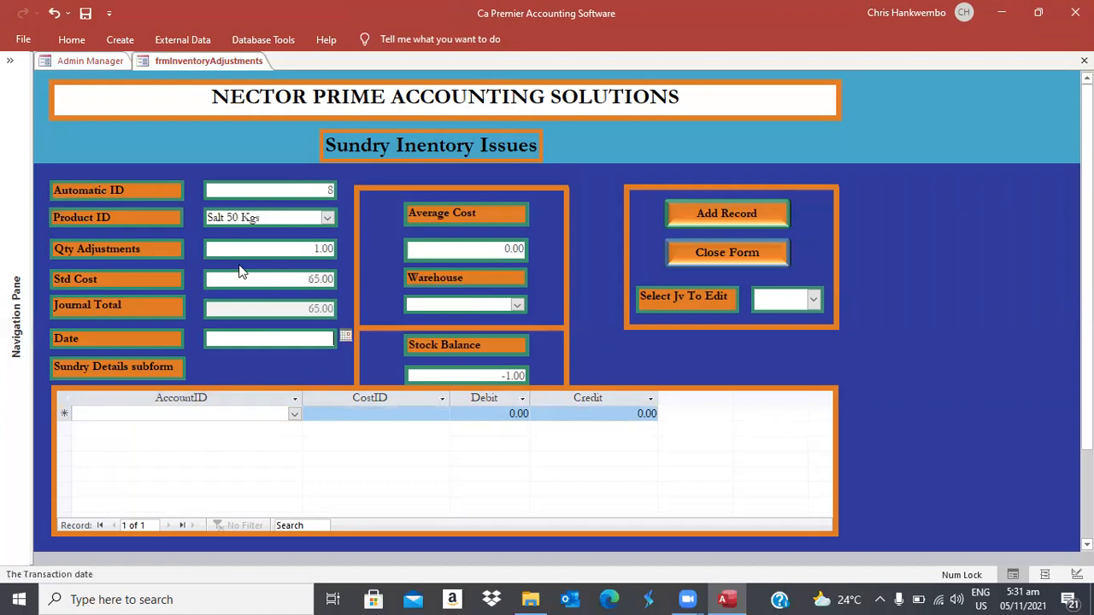
Date the Salt 50 Kgs issue 05/11/2021 and set its warehouse to Raw Materials.
click(345, 337)
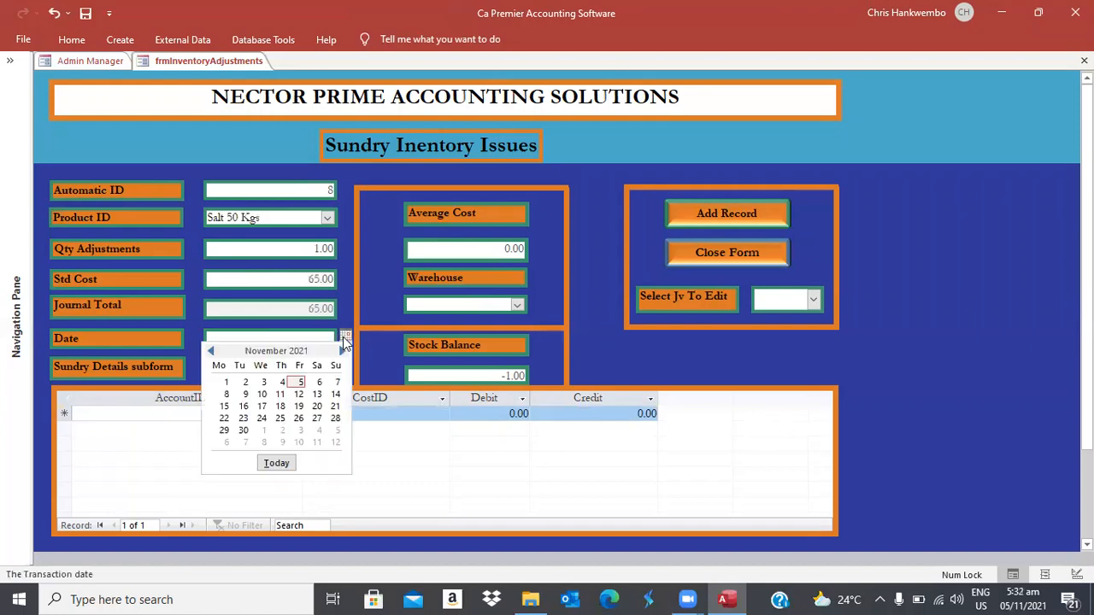
click(300, 383)
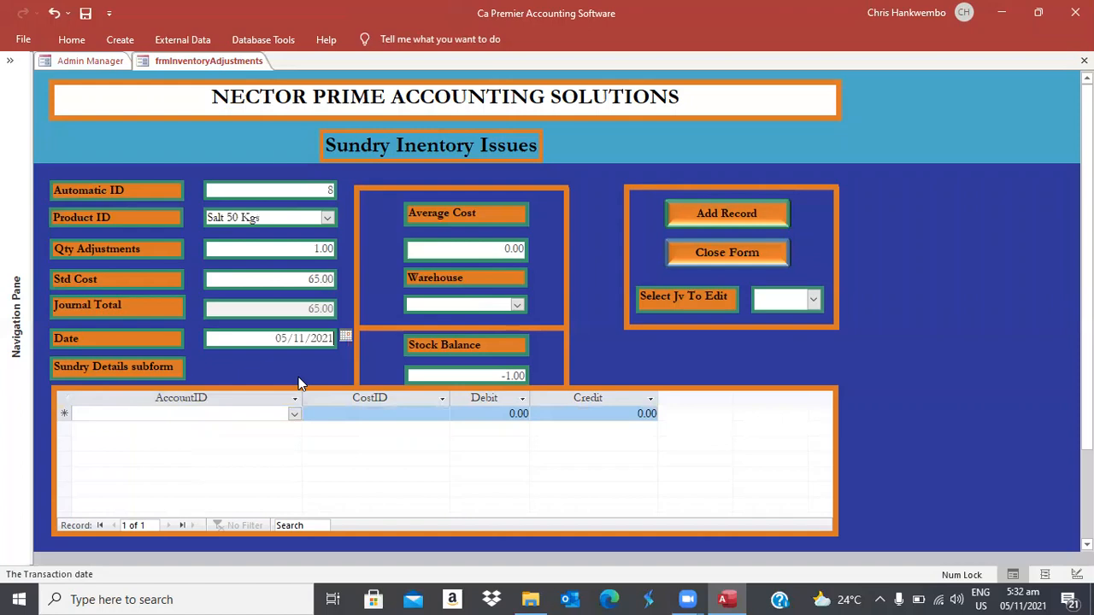
key(Tab)
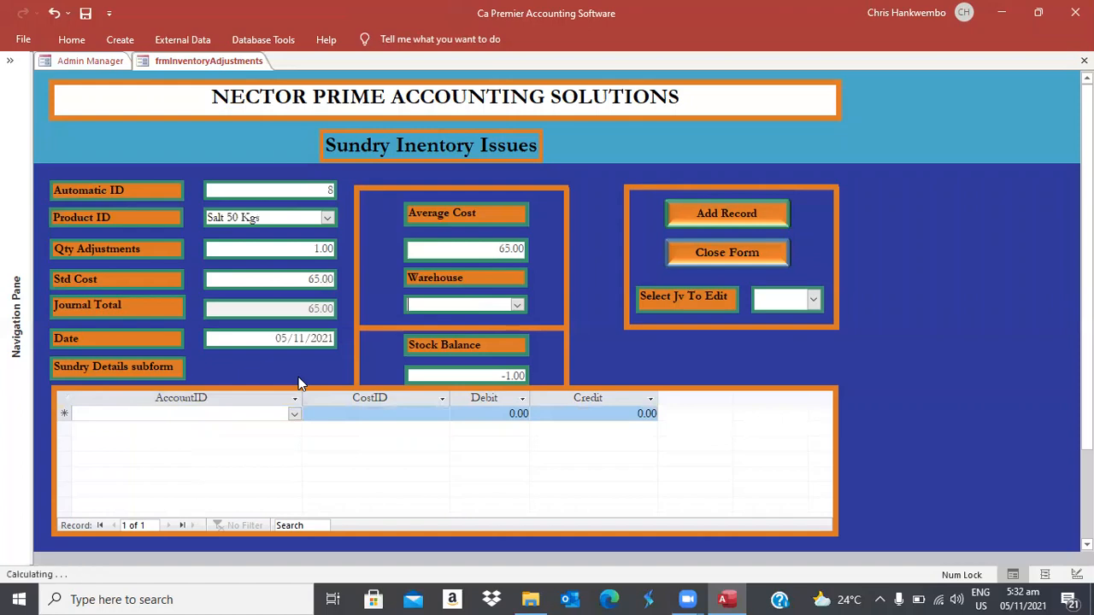
text(Raw Materials)
key(Tab)
Add a Work in progress detail line for the salt issue with cost centre Production and a debit of 65.
text(w)
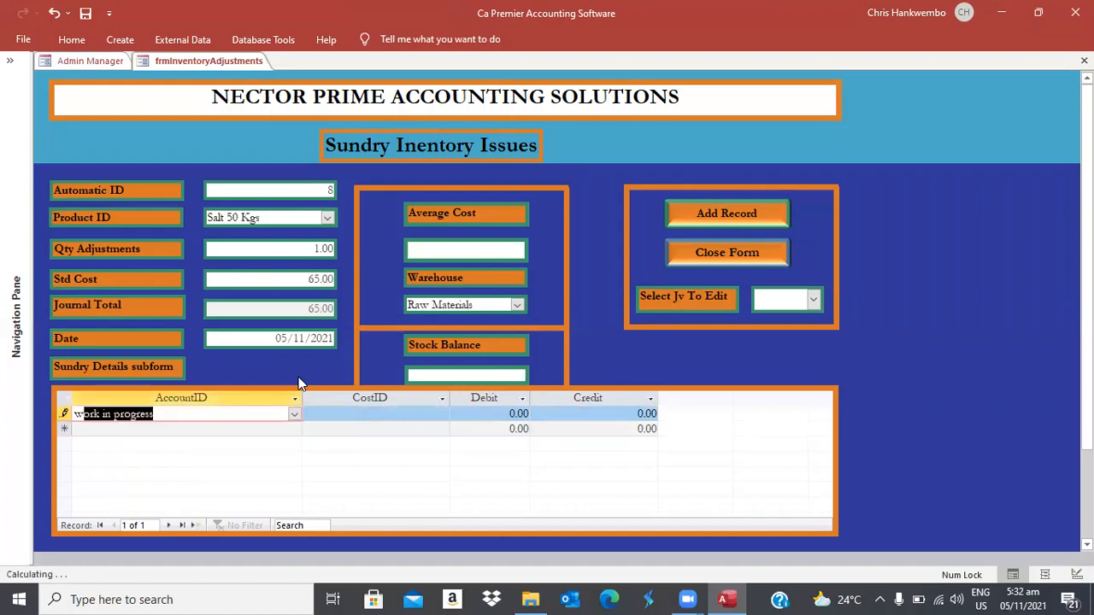
key(Tab)
text(p)
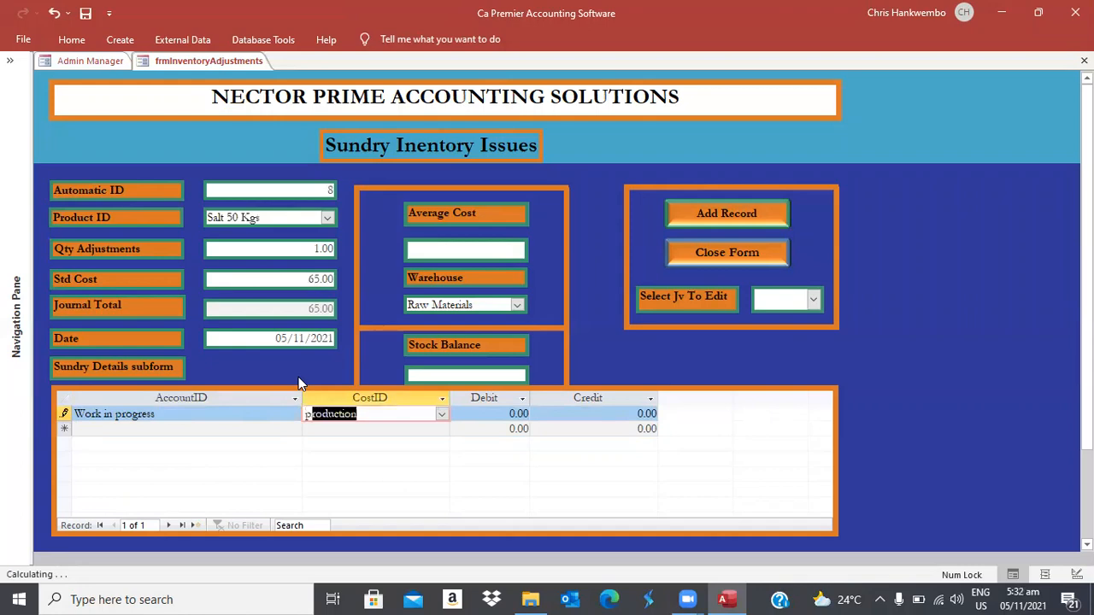
key(Tab)
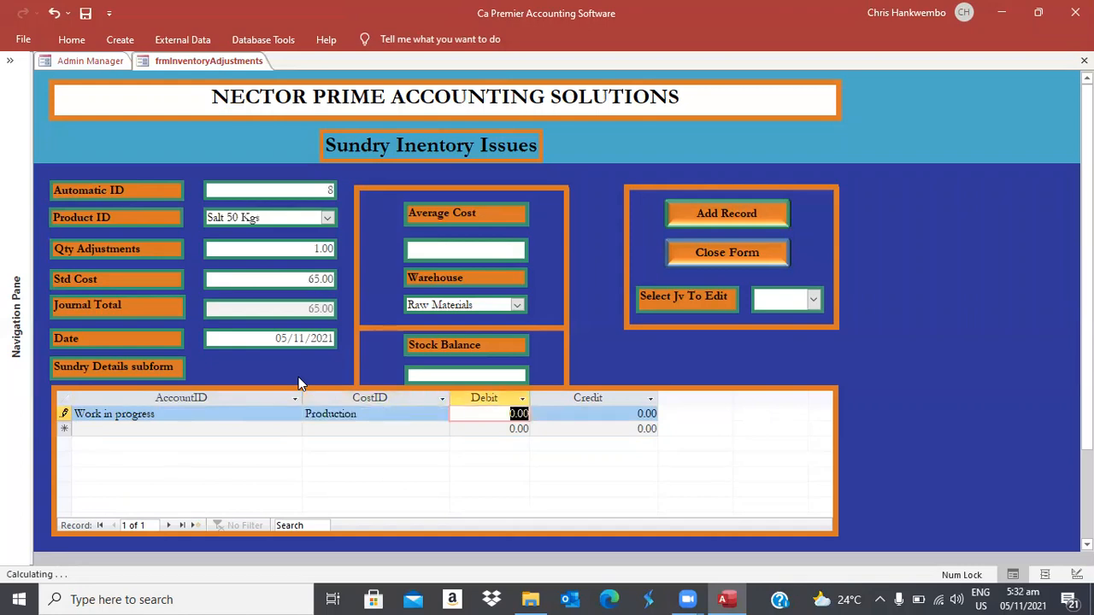
text(65)
key(Tab)
key(Tab)
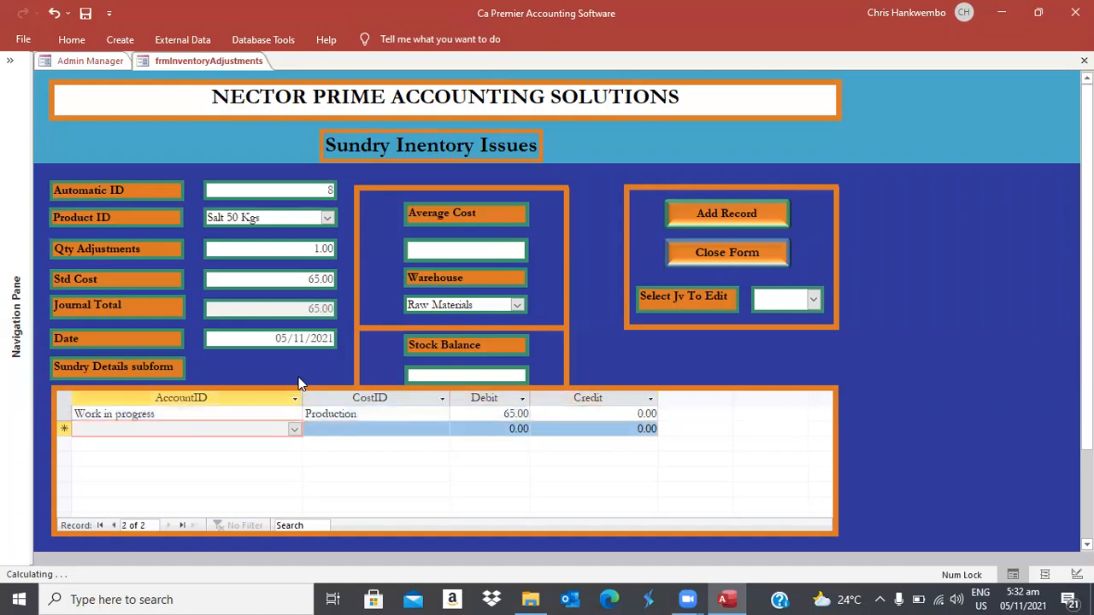
Add a balancing Stock line to the salt issue with cost centre Production and a credit of 65, and start a new issue record.
text(stock)
key(Tab)
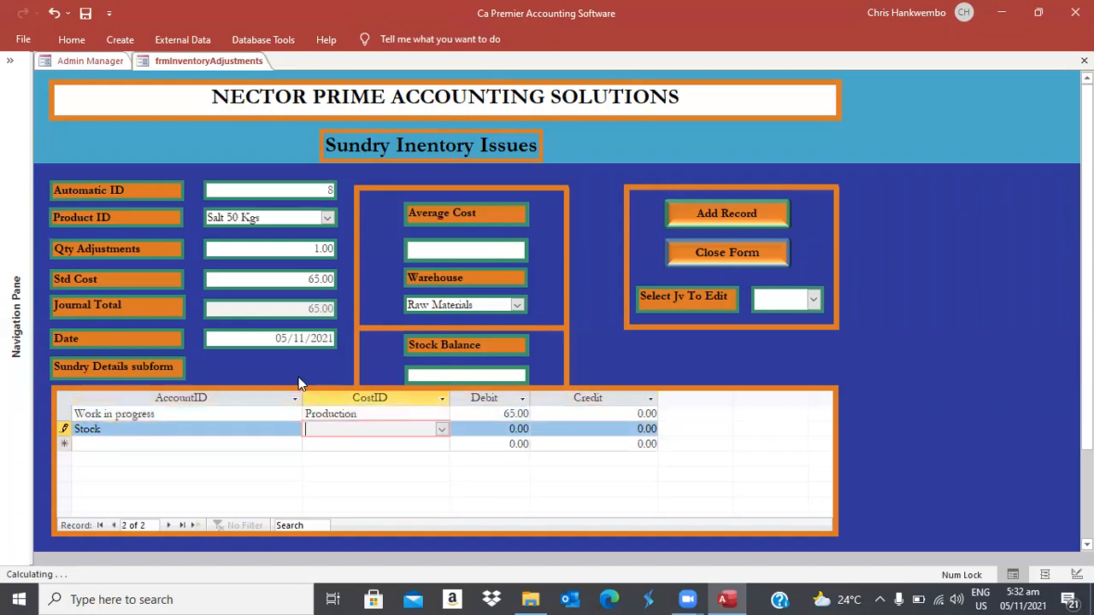
text(production)
key(Tab)
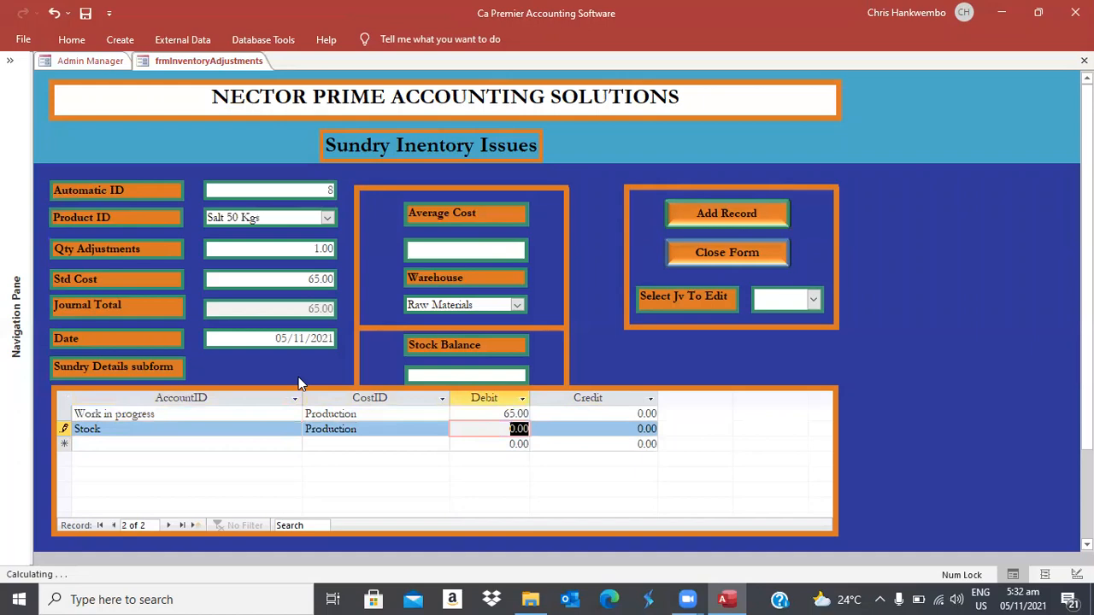
key(Tab)
text(65)
key(Tab)
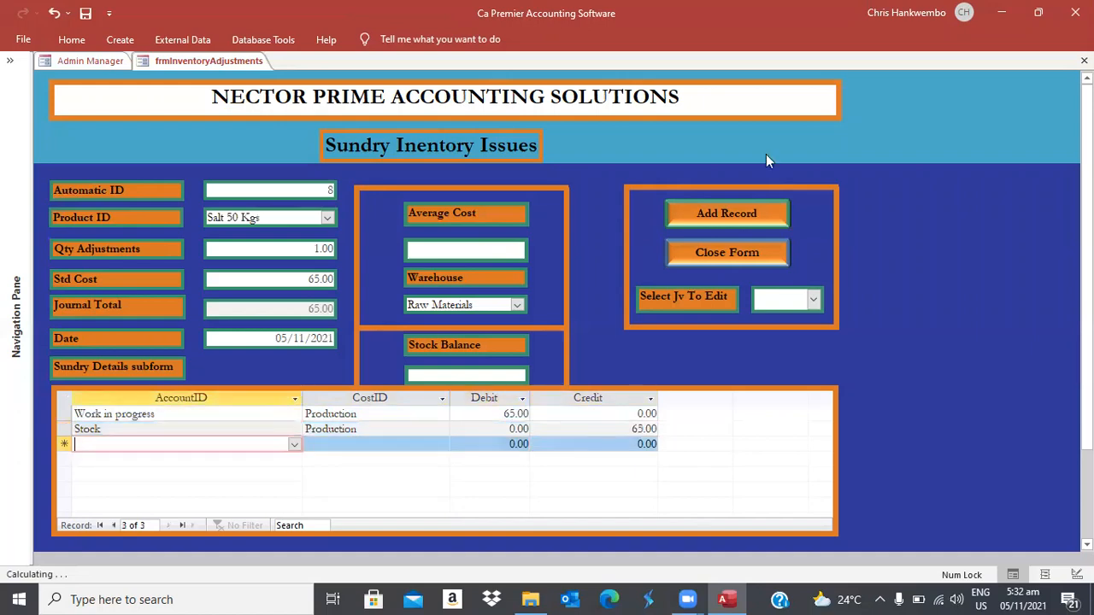
click(711, 213)
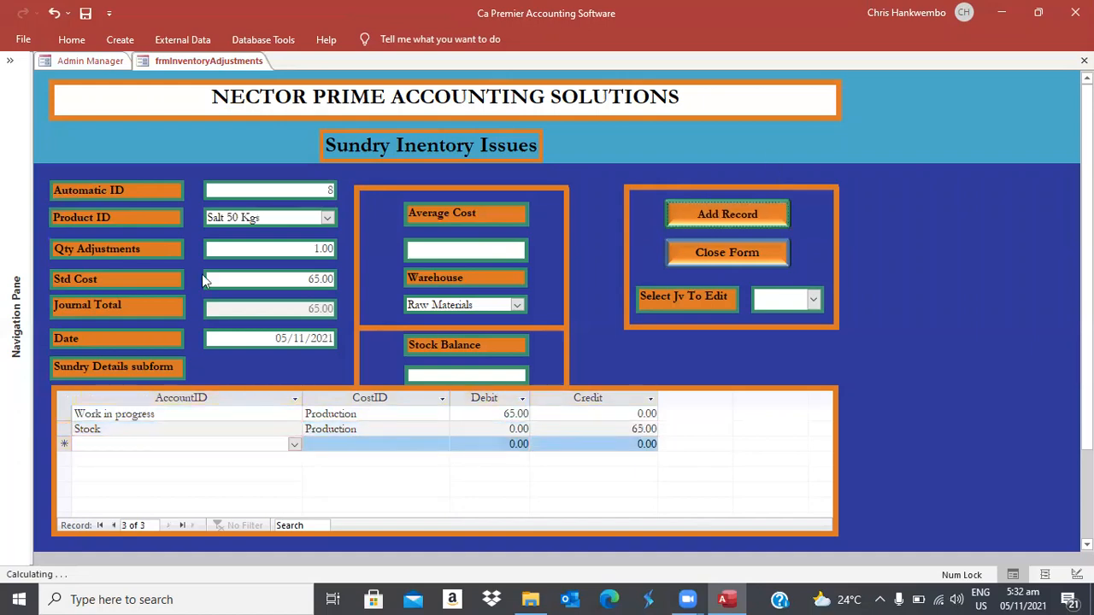
Choose Cooking Oil 20 Ltrs as the product with a quantity adjustment of 1, accepting the filled-in standard cost.
click(327, 218)
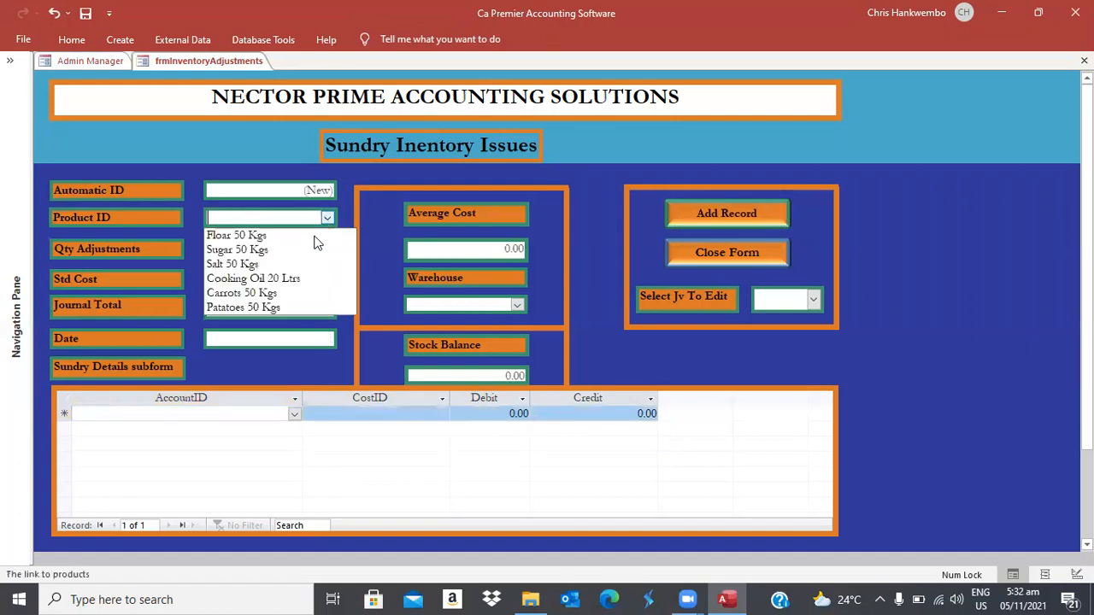
click(282, 279)
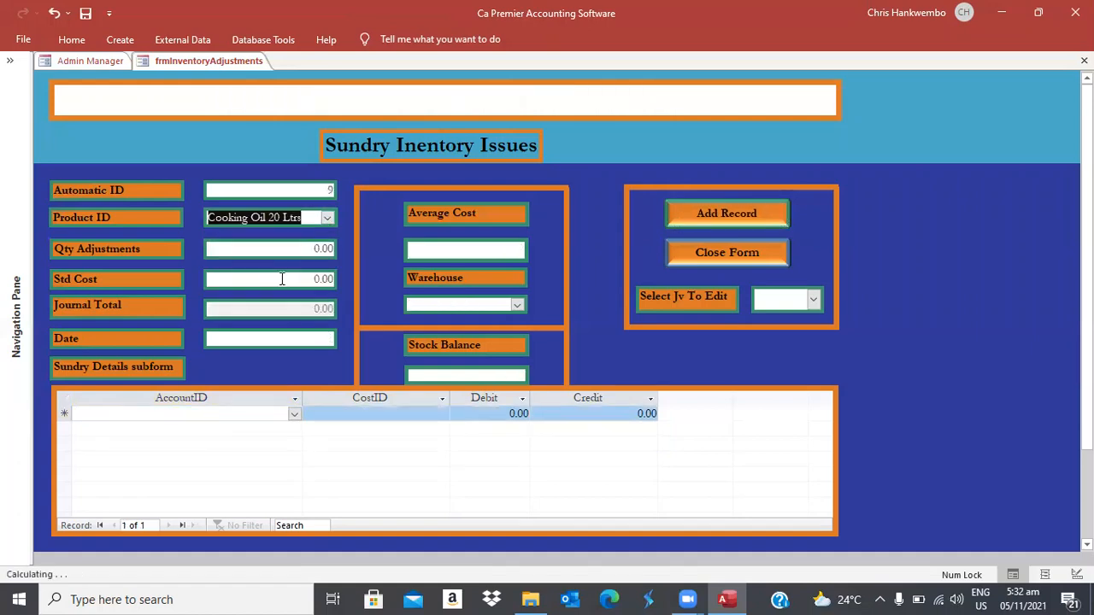
key(Tab)
text(1)
key(Tab)
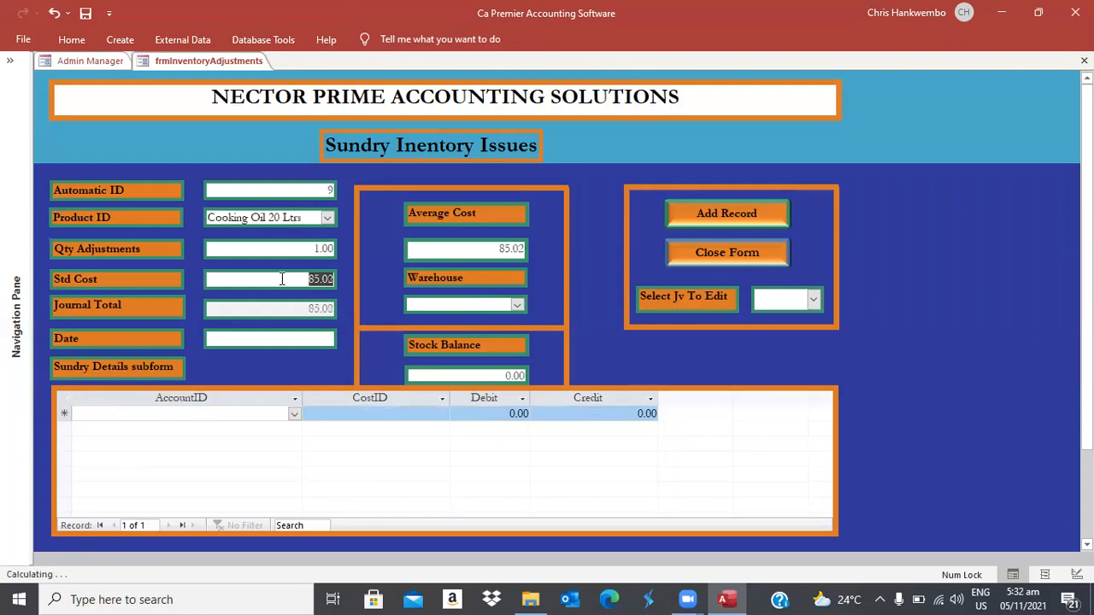
key(Tab)
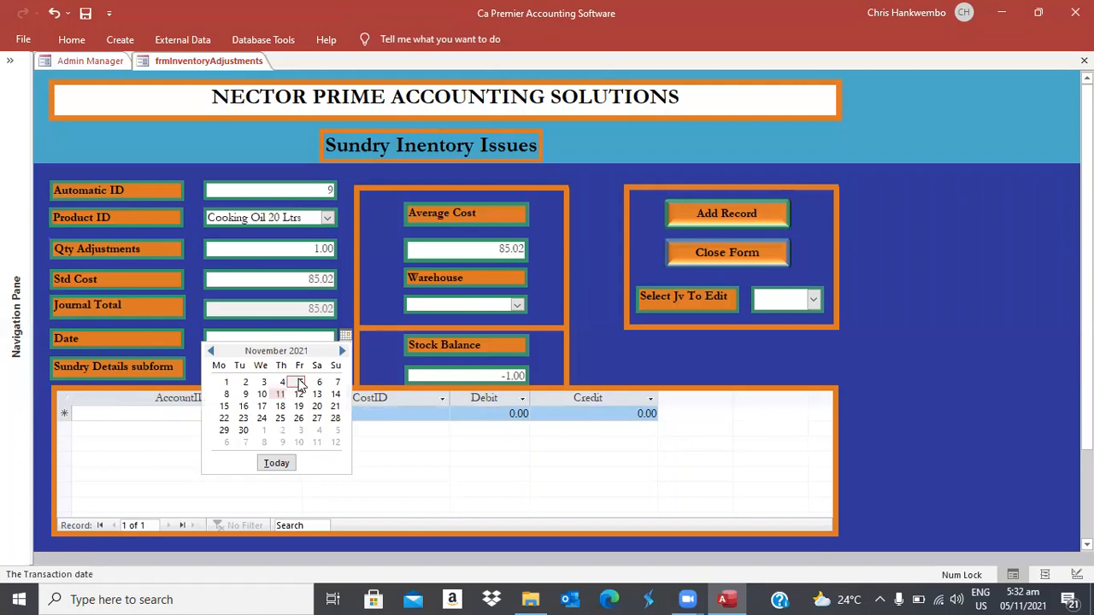
Date the Cooking Oil 20 Ltrs issue 05/11/2021 and set its warehouse to Raw Materials.
click(299, 383)
key(Tab)
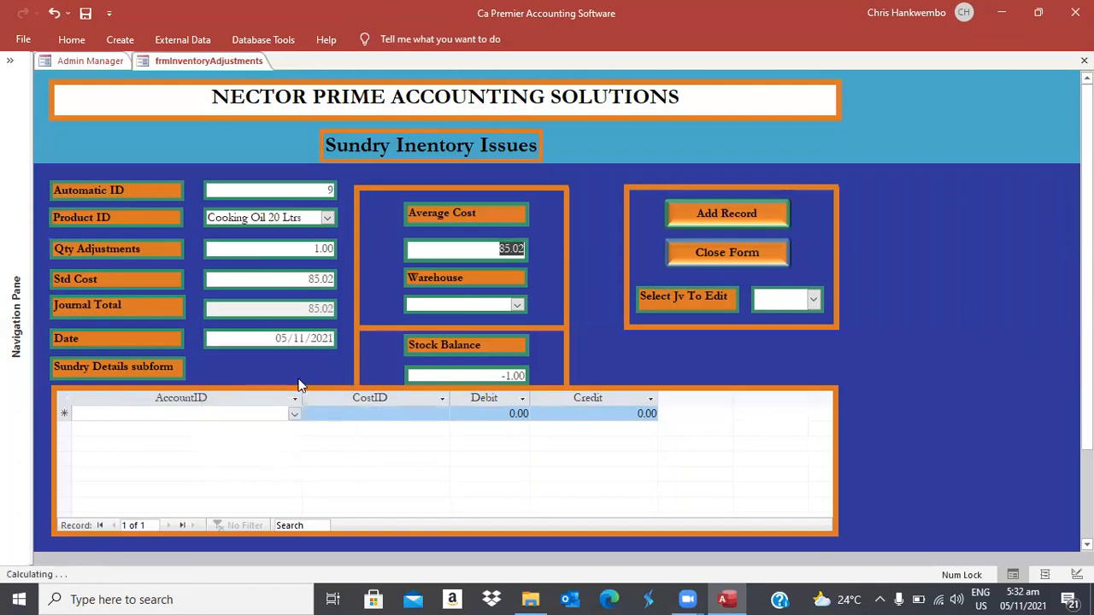
key(Tab)
text(Raw Materials)
key(Tab)
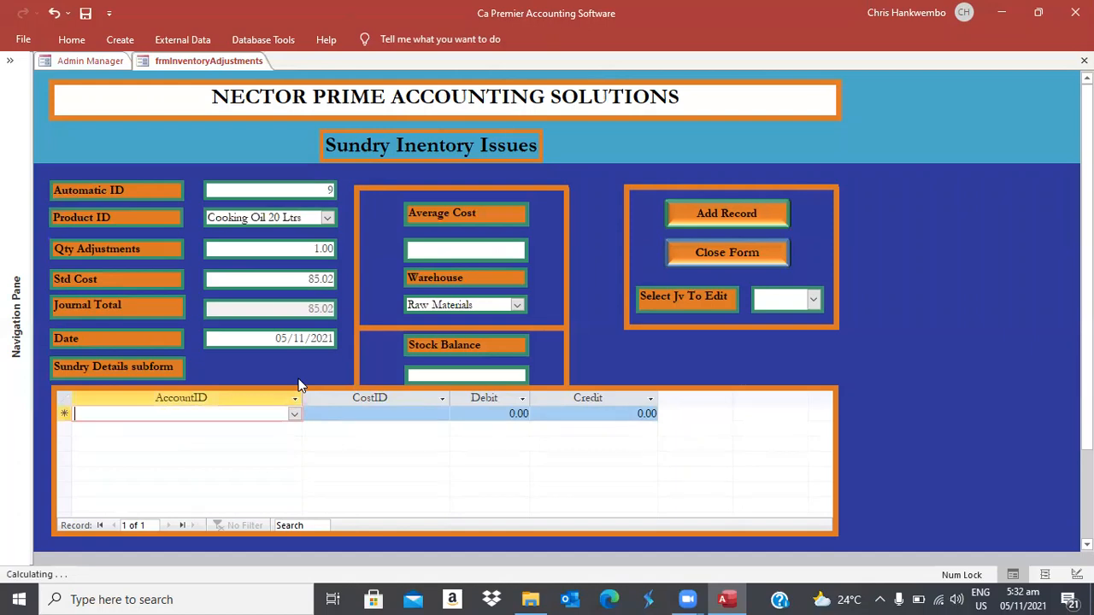
Add a Work in progress detail line for the cooking oil issue with cost centre Production and a debit of 85.02.
text(Work in progress)
key(Tab)
key(Tab)
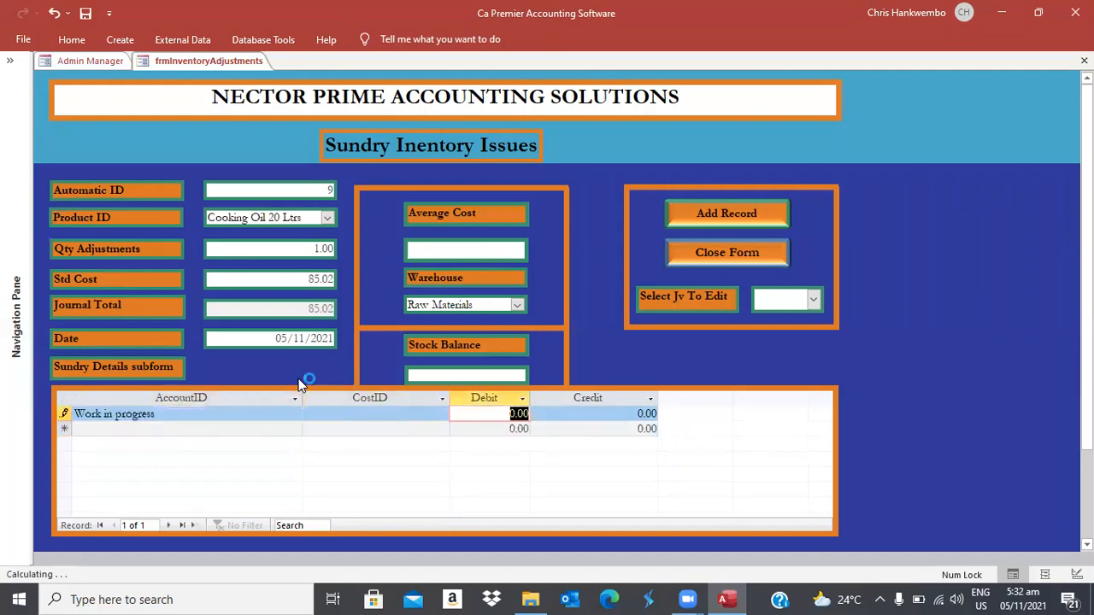
key(shift+Tab)
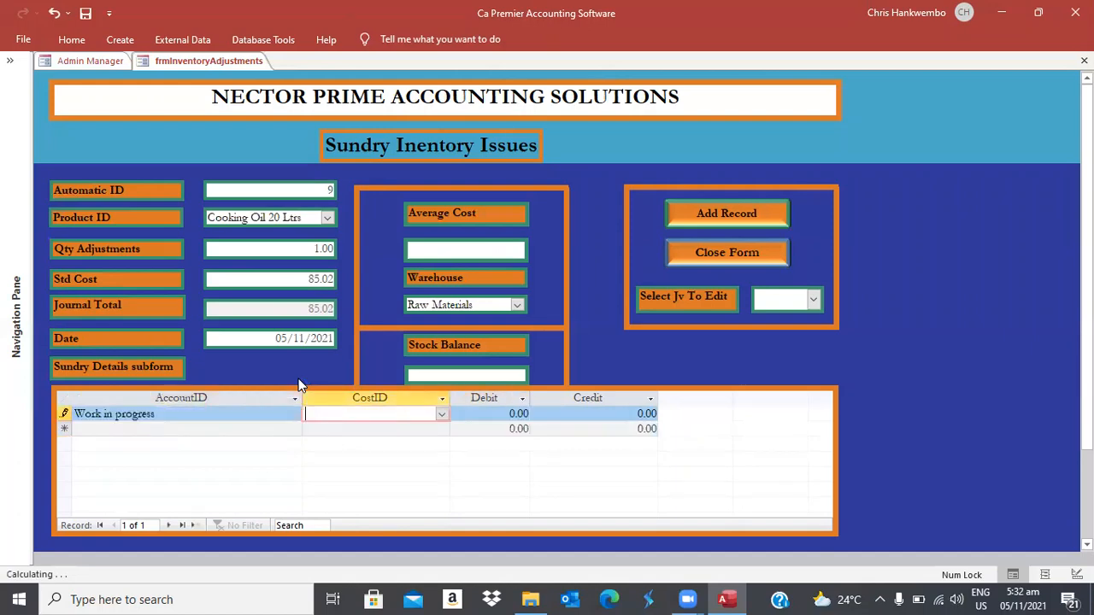
text(Production)
key(Tab)
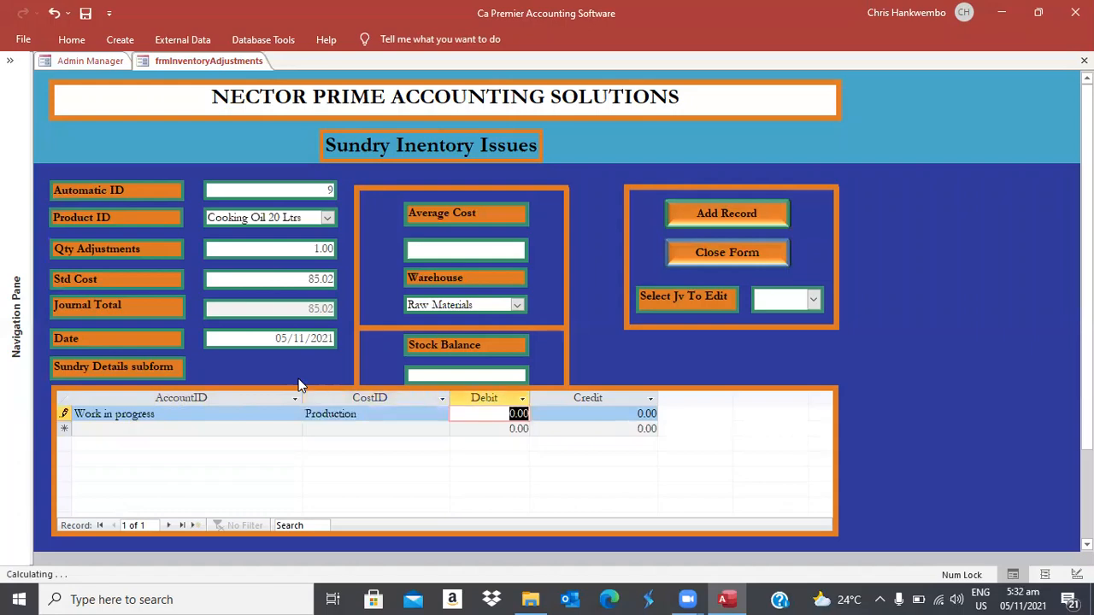
text(85.02)
key(Tab)
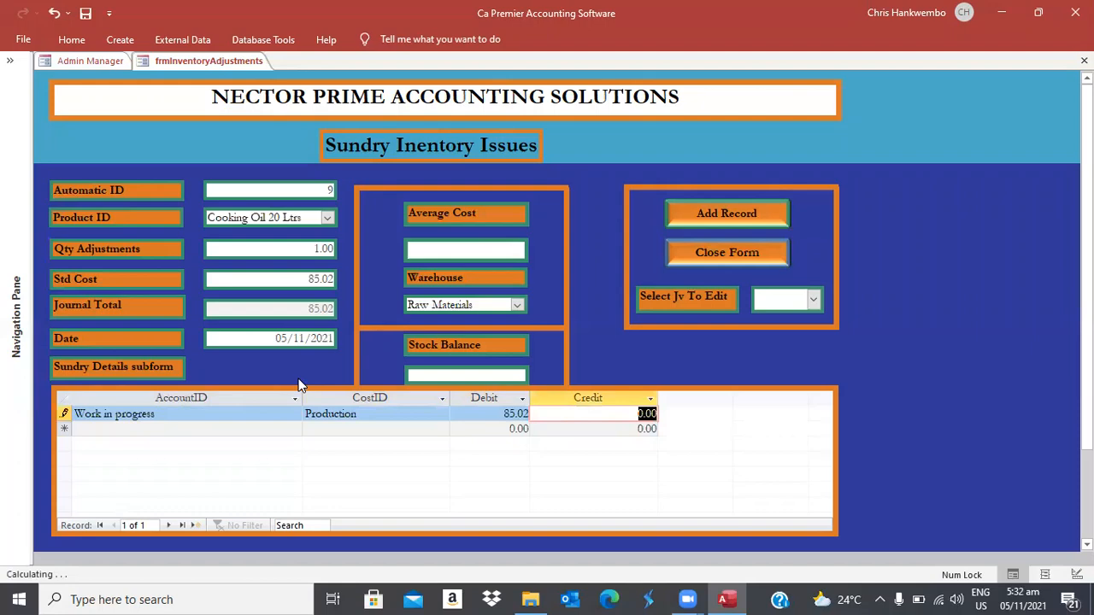
Add a balancing Stock line to the cooking oil issue with cost centre Production and a credit of 85.02, and move on to a new record.
key(Tab)
text(s)
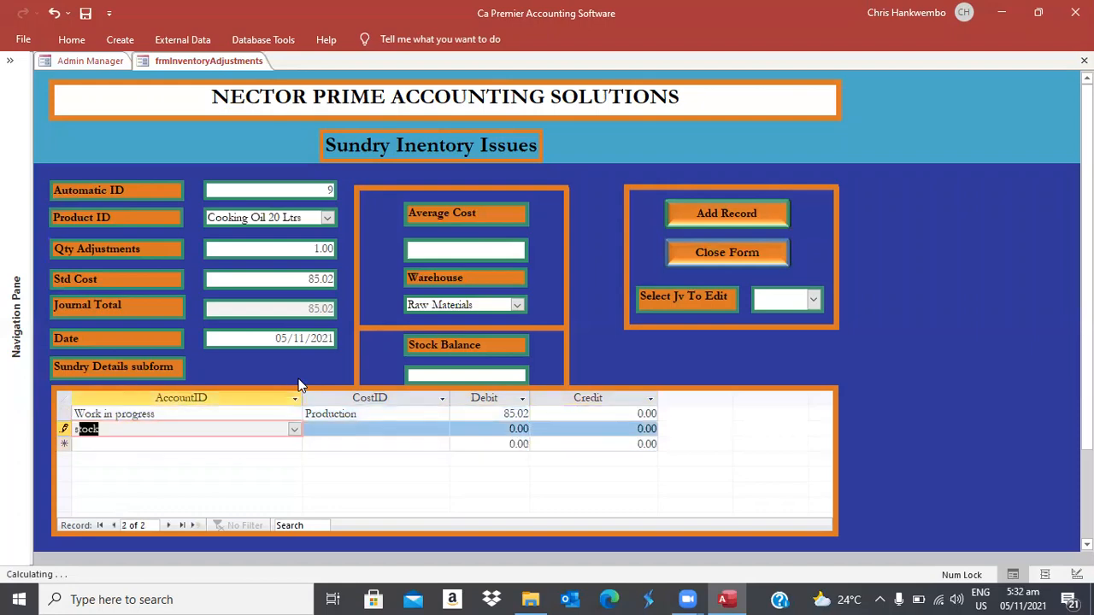
key(Tab)
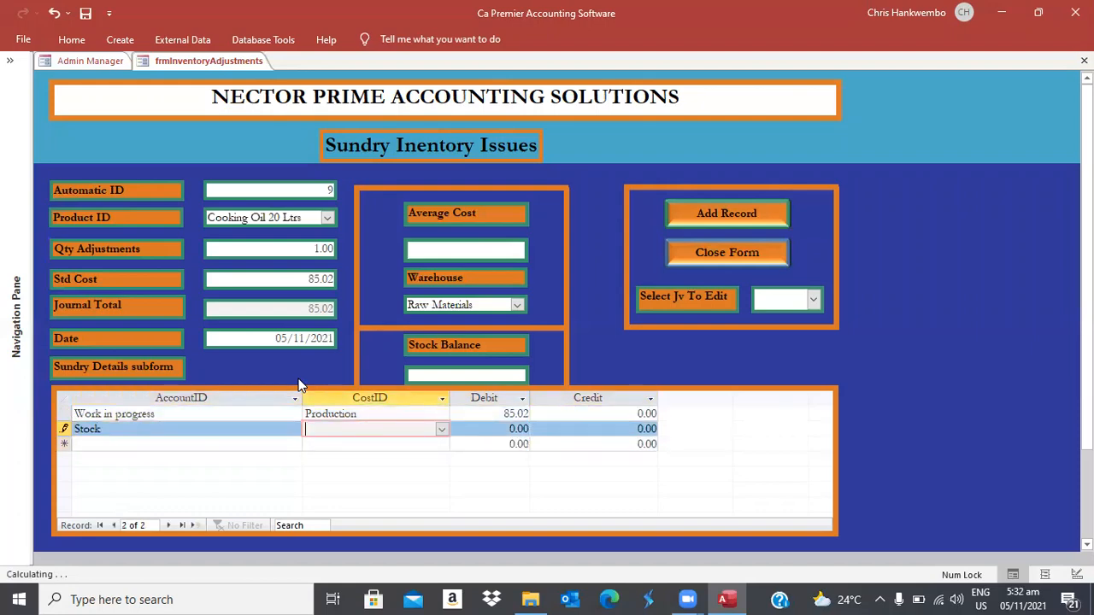
text(p)
key(Tab)
key(Tab)
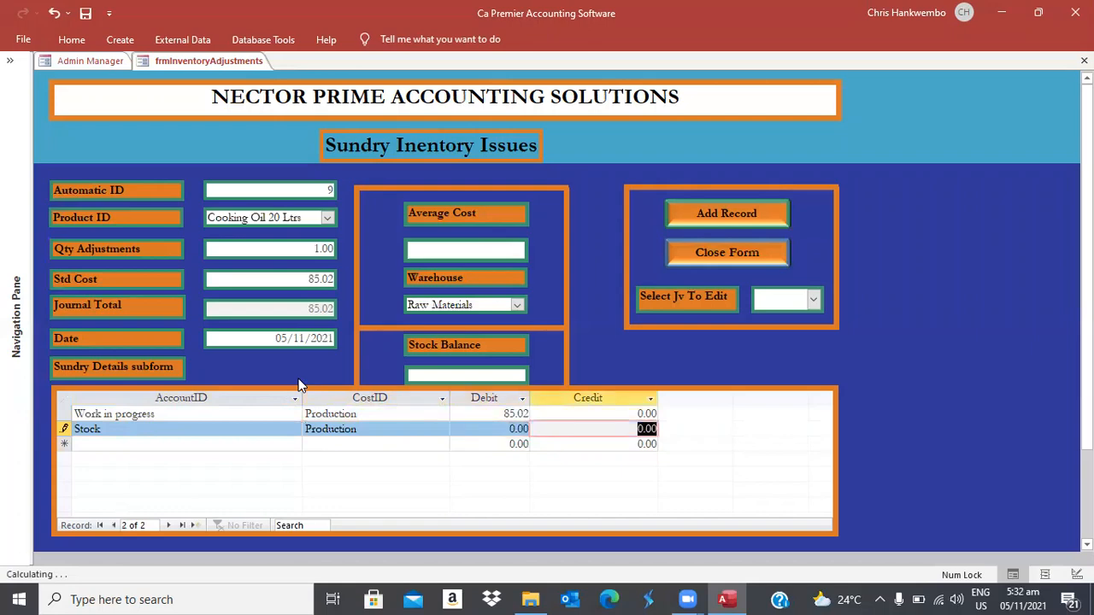
text(85.0)
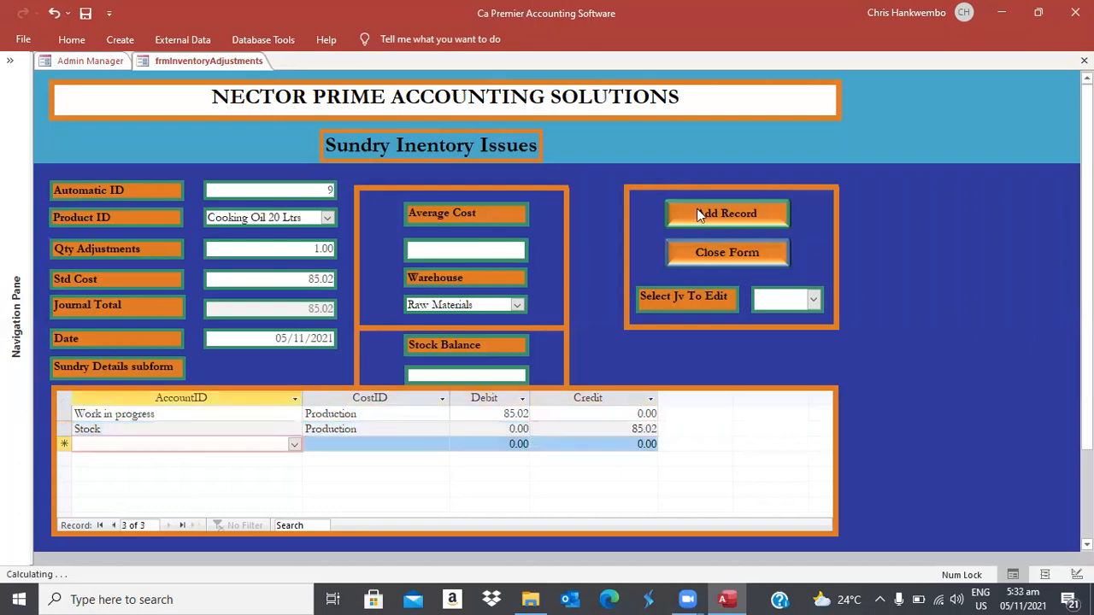
click(698, 215)
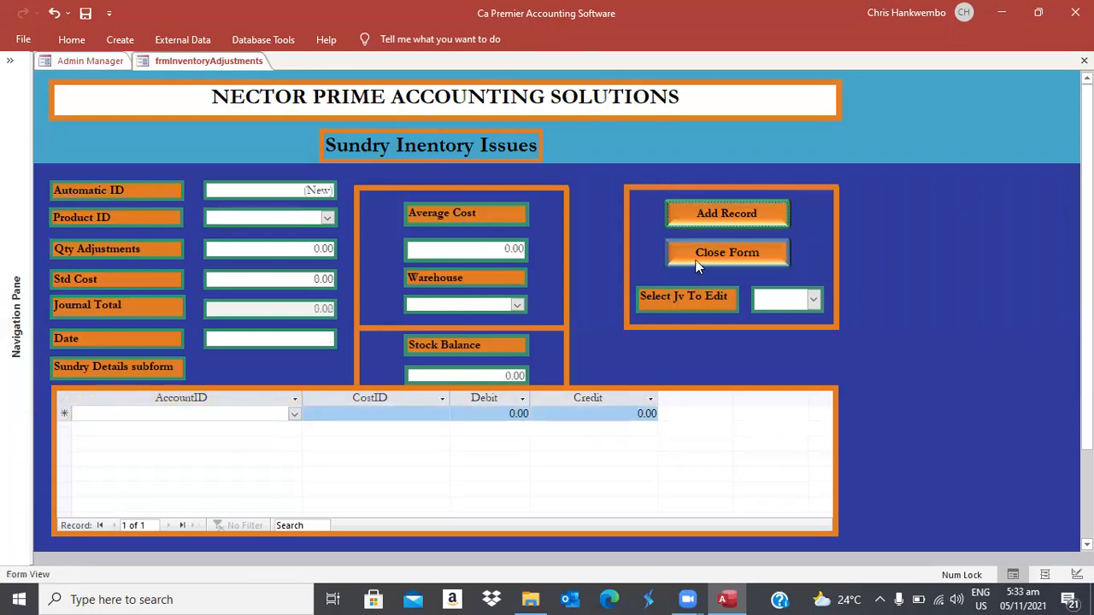
Close the sundry inventory issues form and bring up the inventory functions.
click(698, 255)
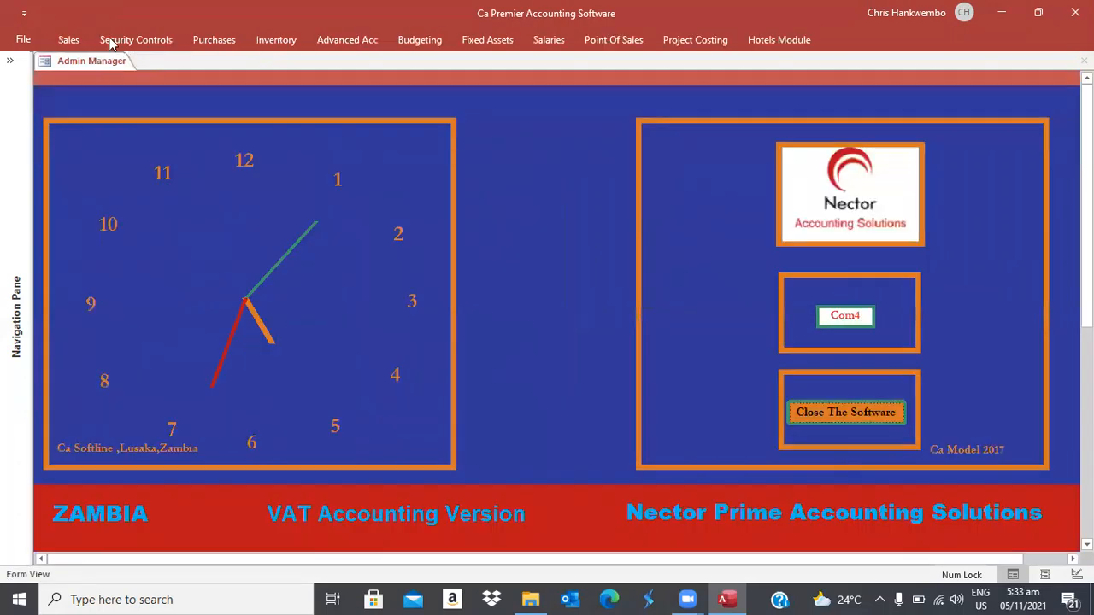
click(267, 39)
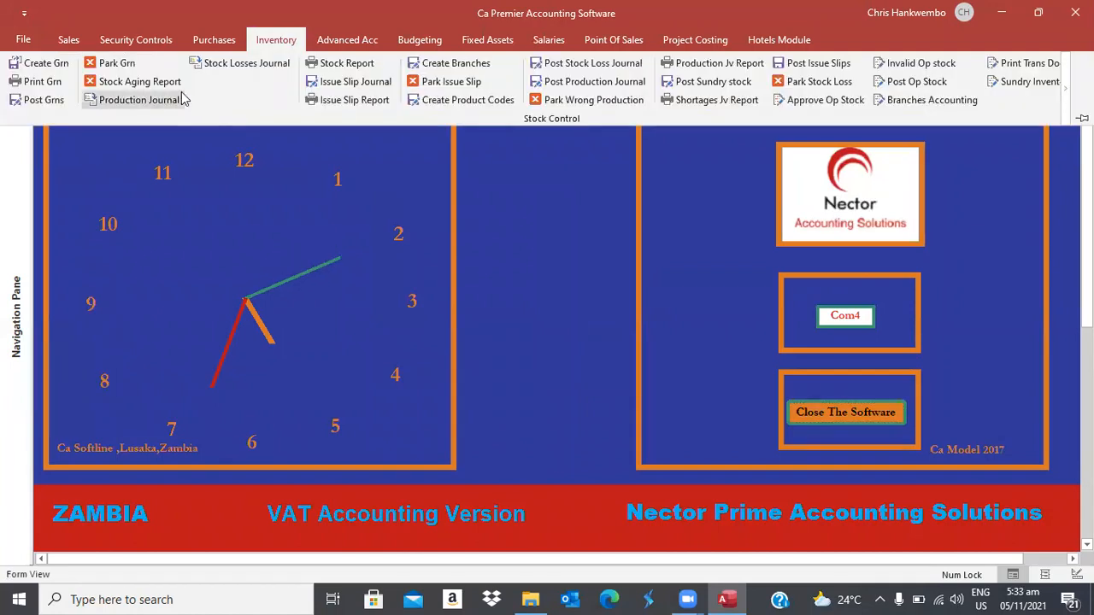